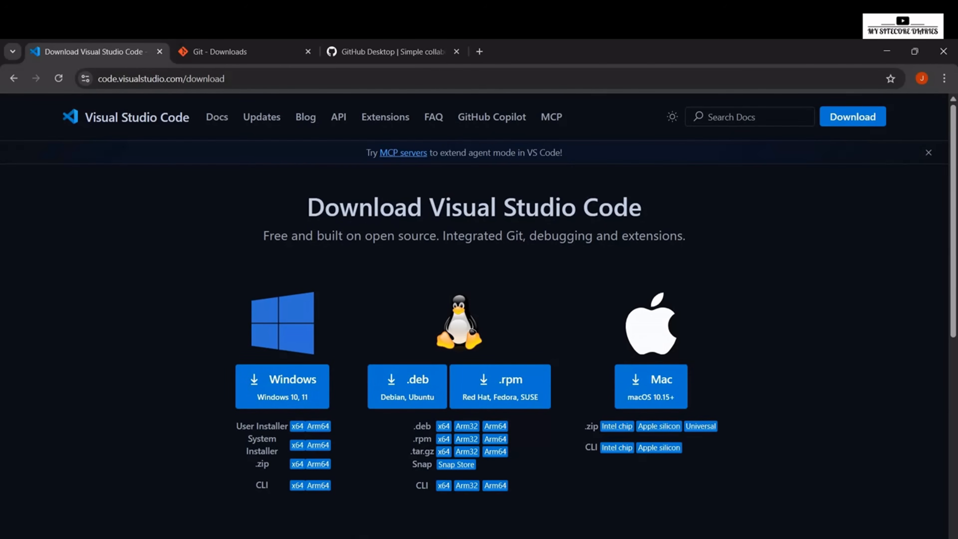
Step: View the Git downloads page and the GitHub Desktop page
{"action": "left_click", "coordinate": [226, 52]}
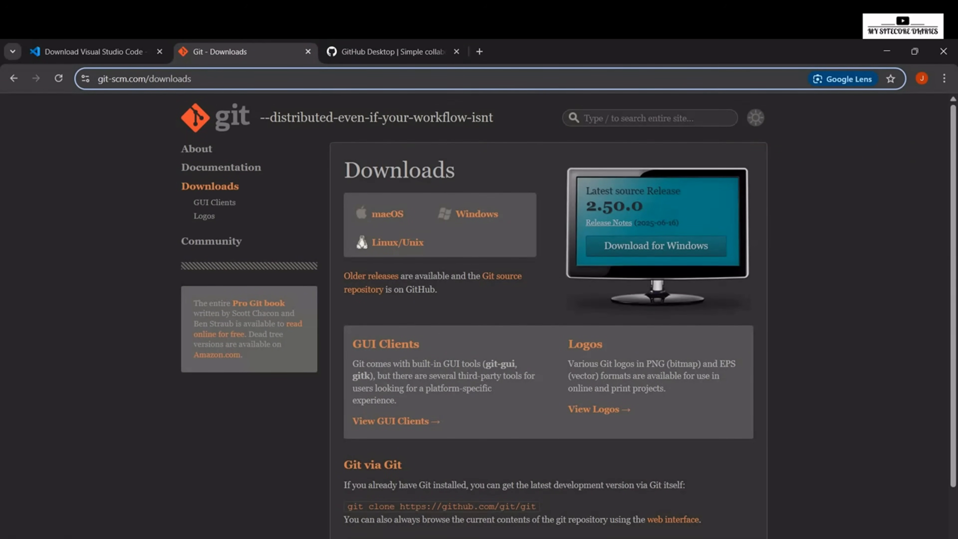
{"action": "left_click", "coordinate": [392, 52]}
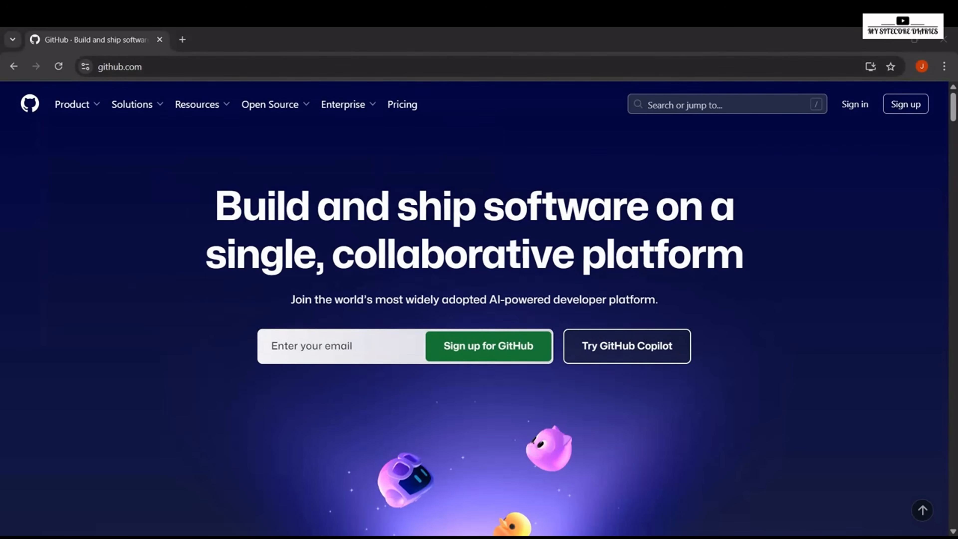
Step: Open the GitHub sign-up form and examine its email, password, username, country and email preference fields
{"action": "left_click", "coordinate": [905, 104]}
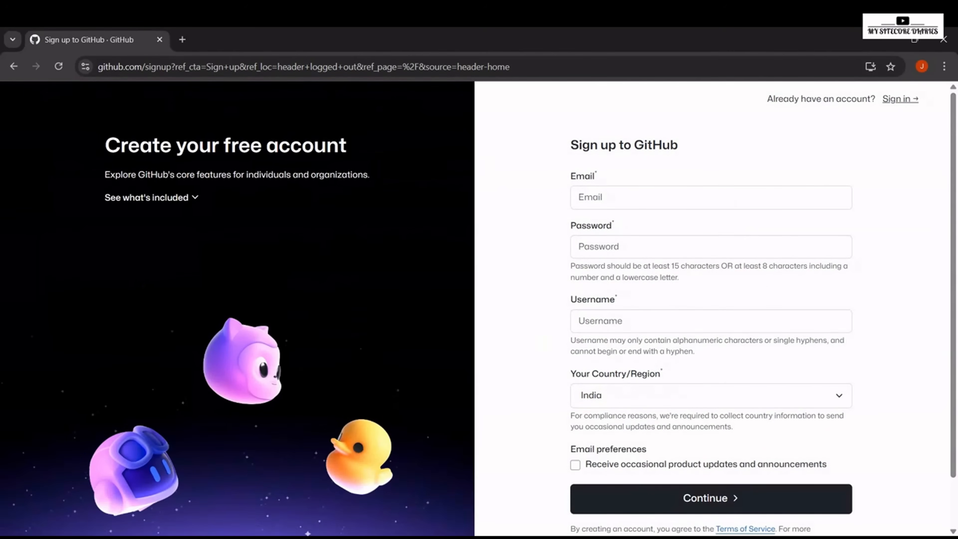
{"action": "left_click", "coordinate": [710, 198]}
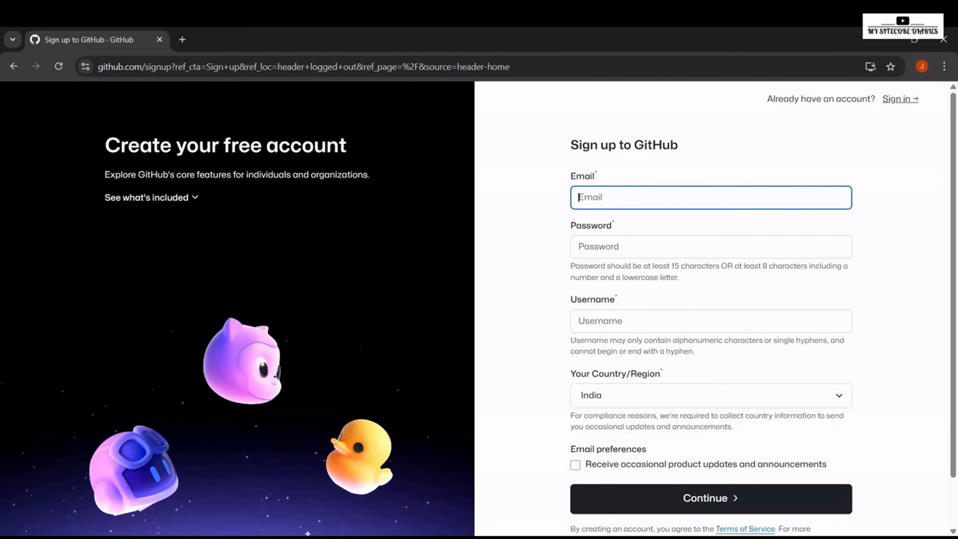
{"action": "left_click", "coordinate": [710, 246]}
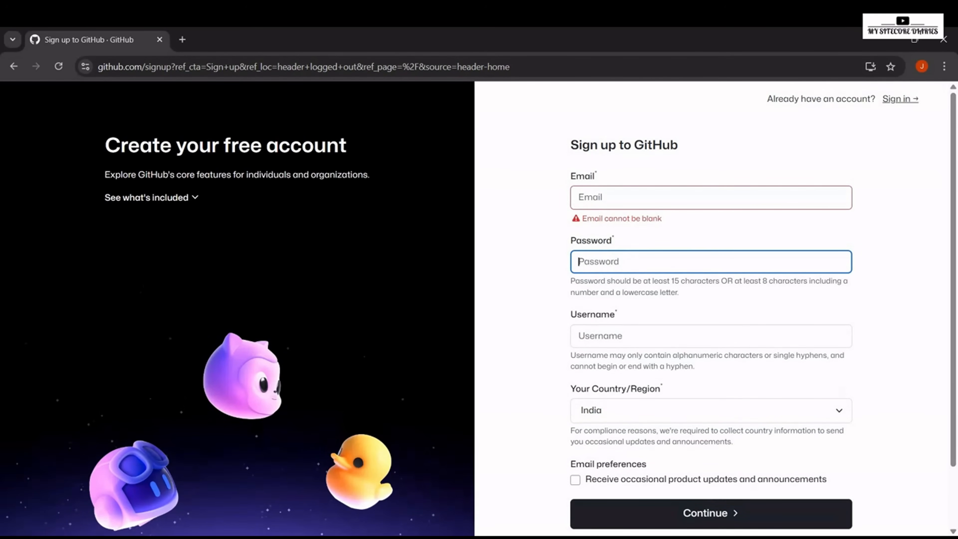
{"action": "left_click", "coordinate": [711, 335]}
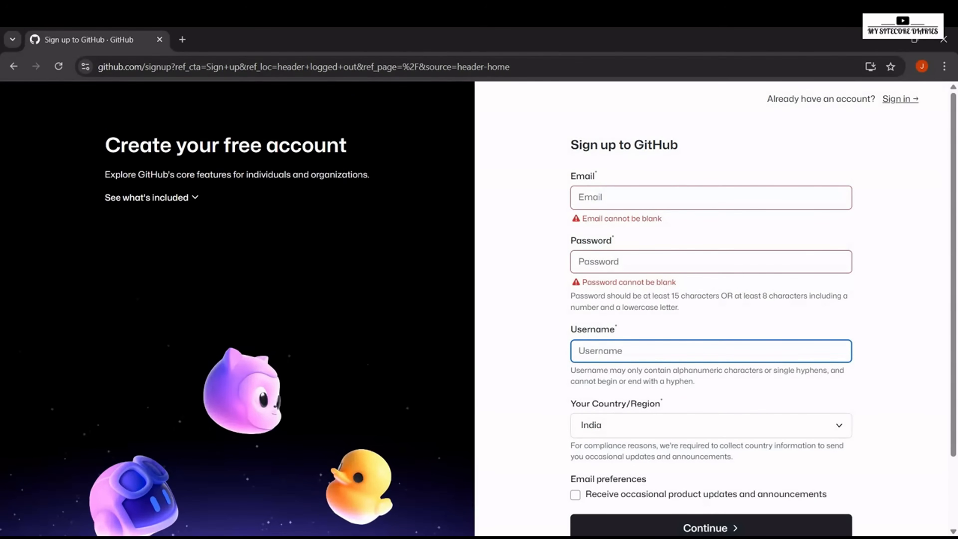
{"action": "scroll", "coordinate": [478, 315], "scroll_direction": "down", "scroll_amount": 2}
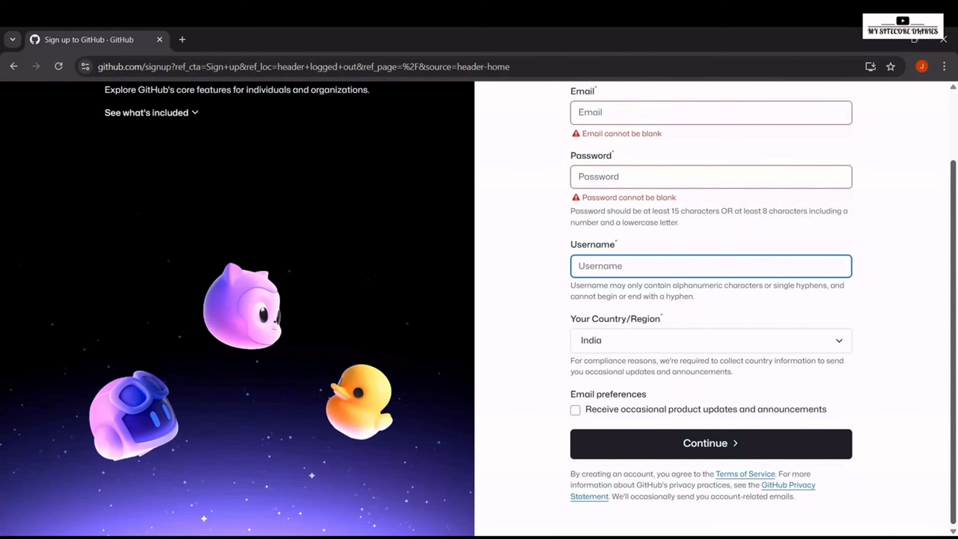
{"action": "scroll", "coordinate": [479, 309], "scroll_direction": "up", "scroll_amount": 2}
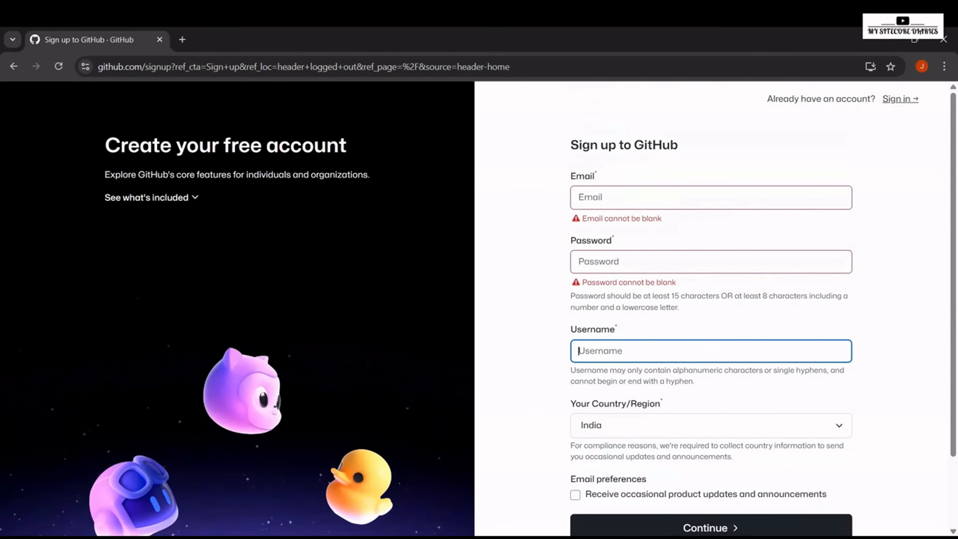
Step: Sign in to the existing GitHub account with its email and password, and save the password in the browser
{"action": "left_click", "coordinate": [900, 99]}
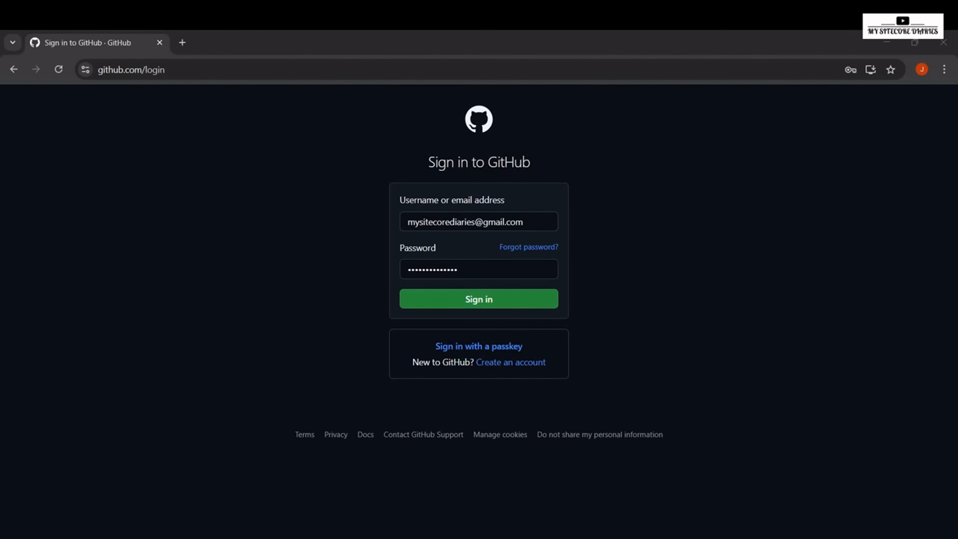
{"action": "key", "text": "Return"}
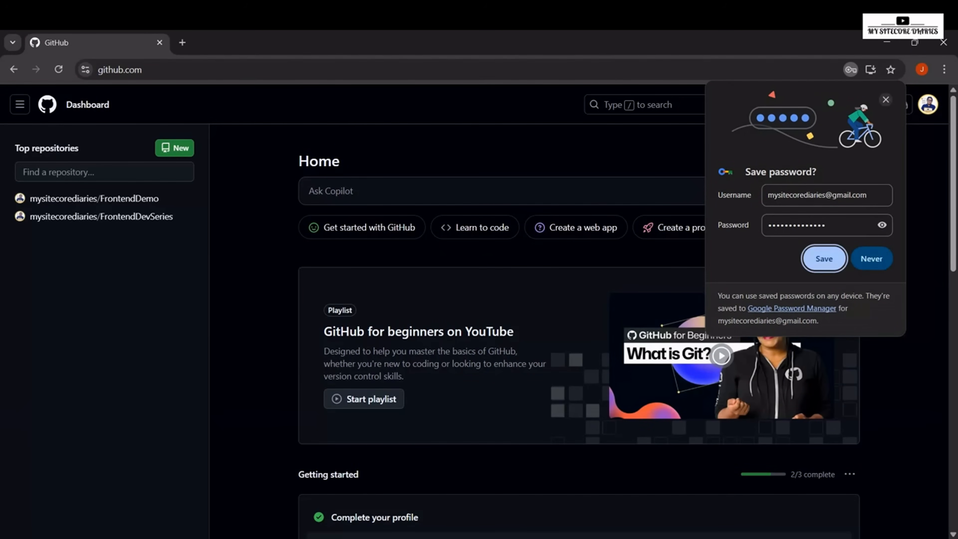
{"action": "left_click", "coordinate": [823, 258]}
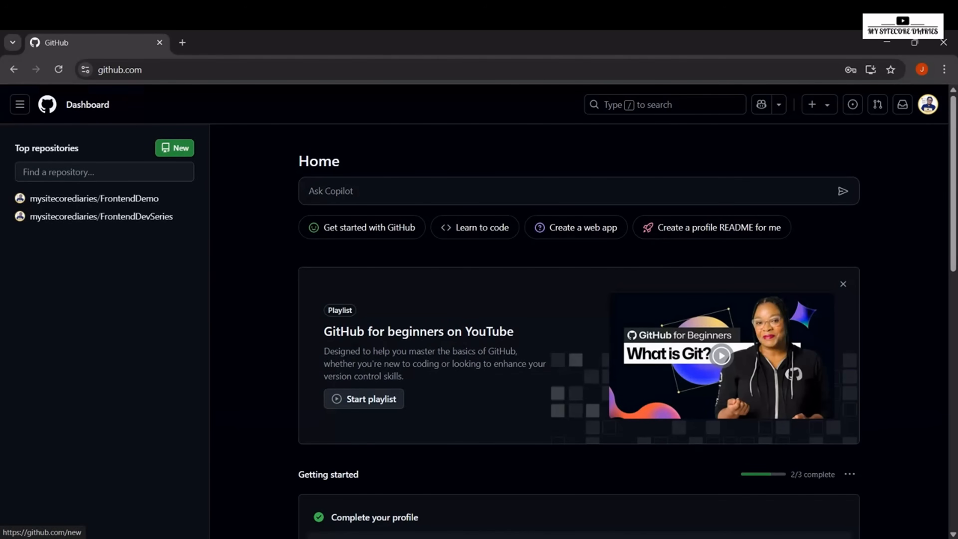
Step: Start a new repository and name it LearnFrontend
{"action": "left_click", "coordinate": [174, 147]}
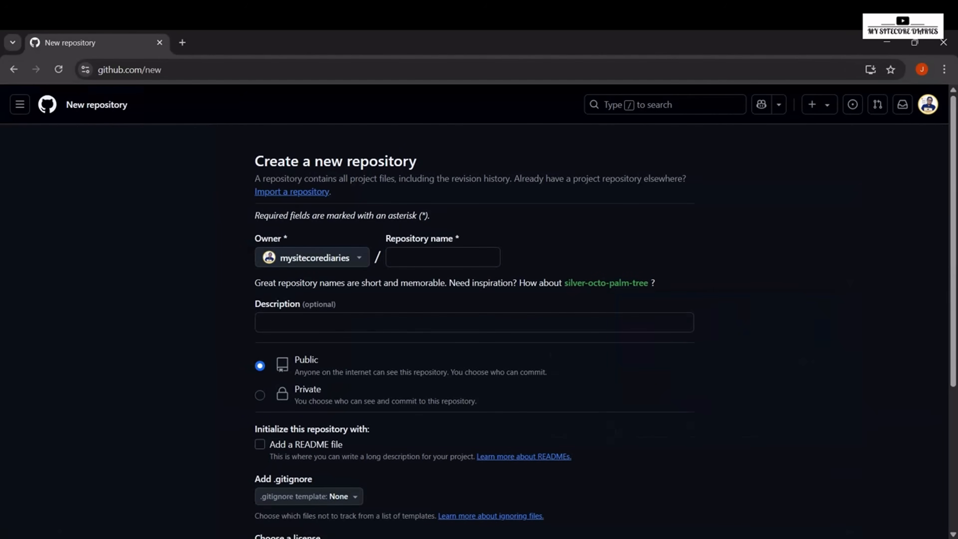
{"action": "left_click_drag", "start_coordinate": [255, 161], "coordinate": [416, 162]}
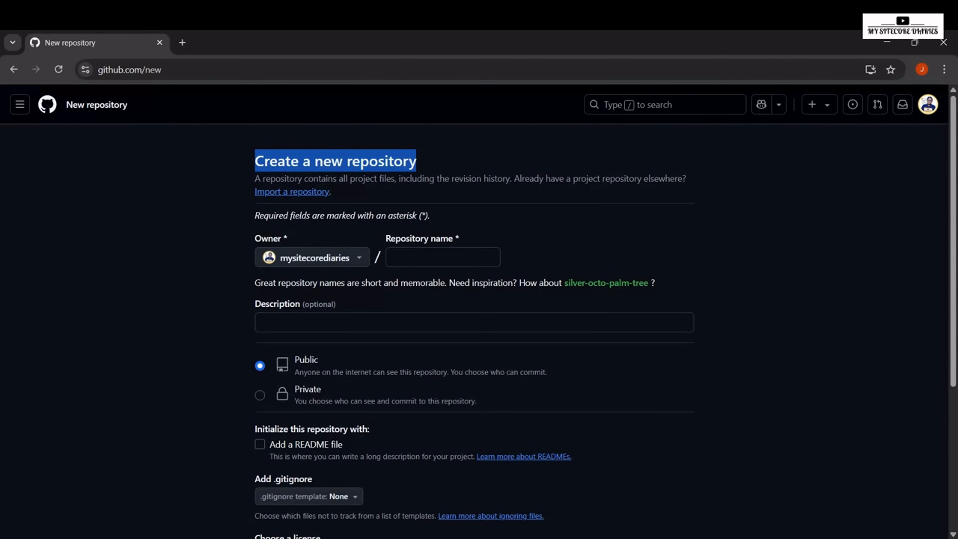
{"action": "left_click", "coordinate": [416, 162]}
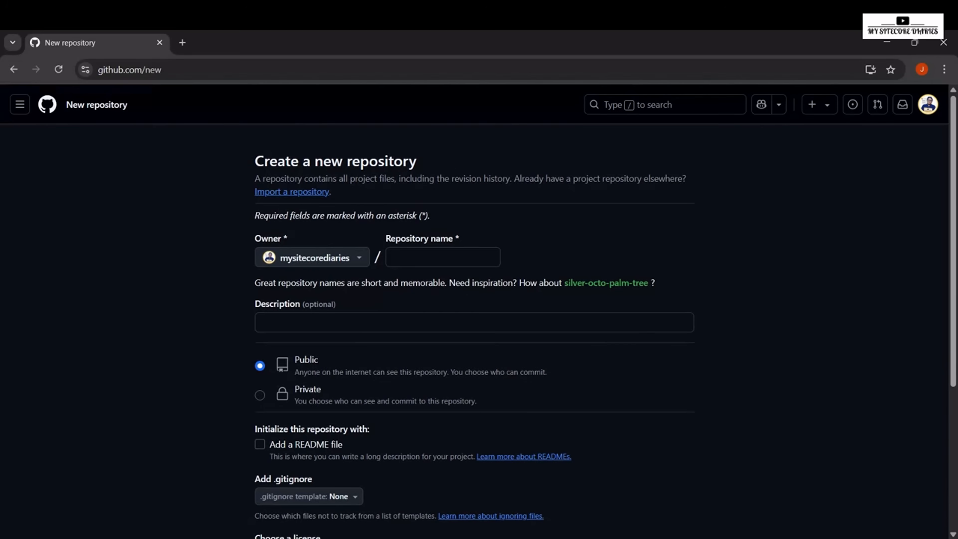
{"action": "left_click", "coordinate": [443, 257]}
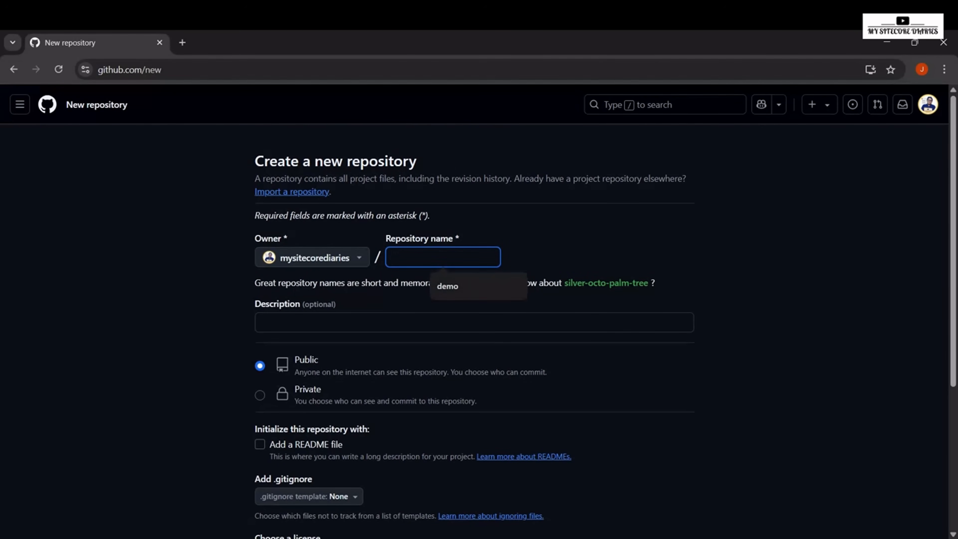
{"action": "type", "text": "Le"}
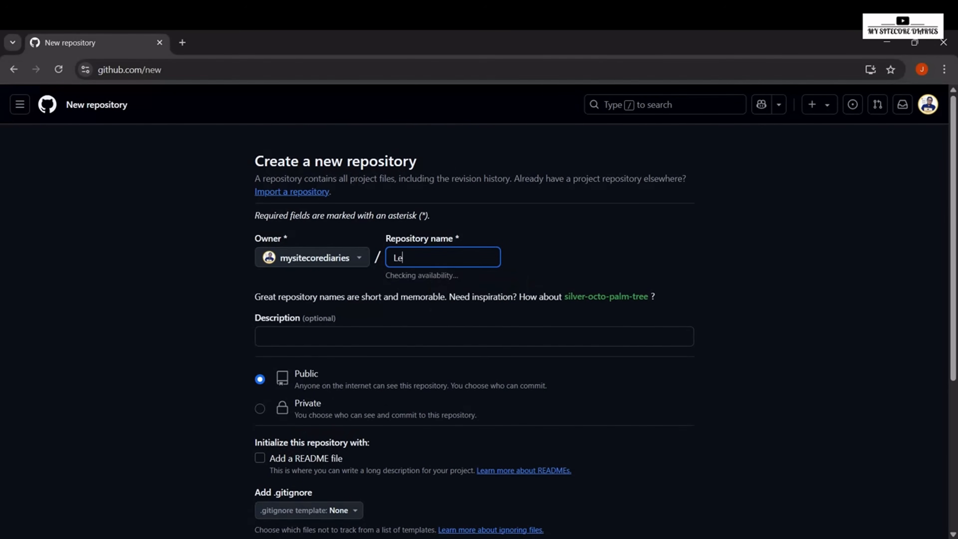
{"action": "type", "text": "arn"}
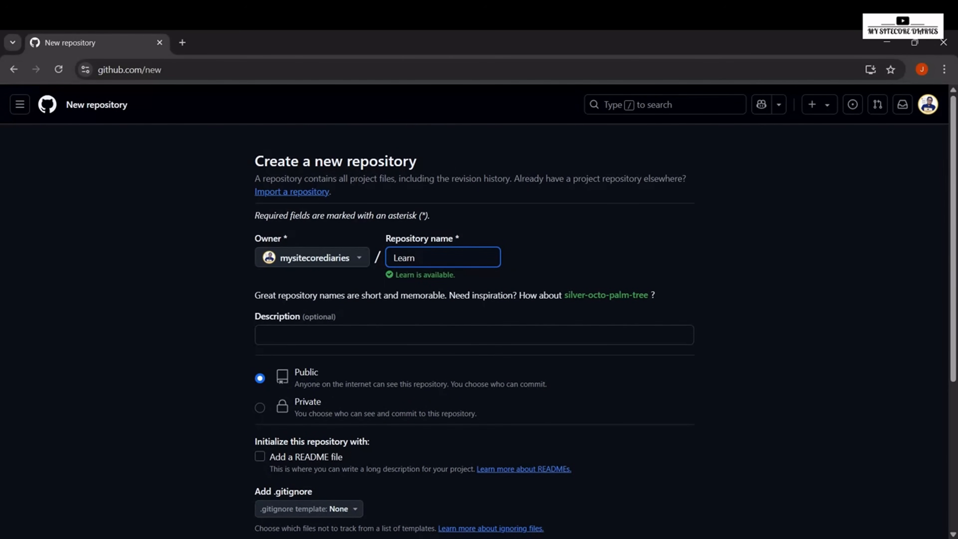
{"action": "type", "text": "F"}
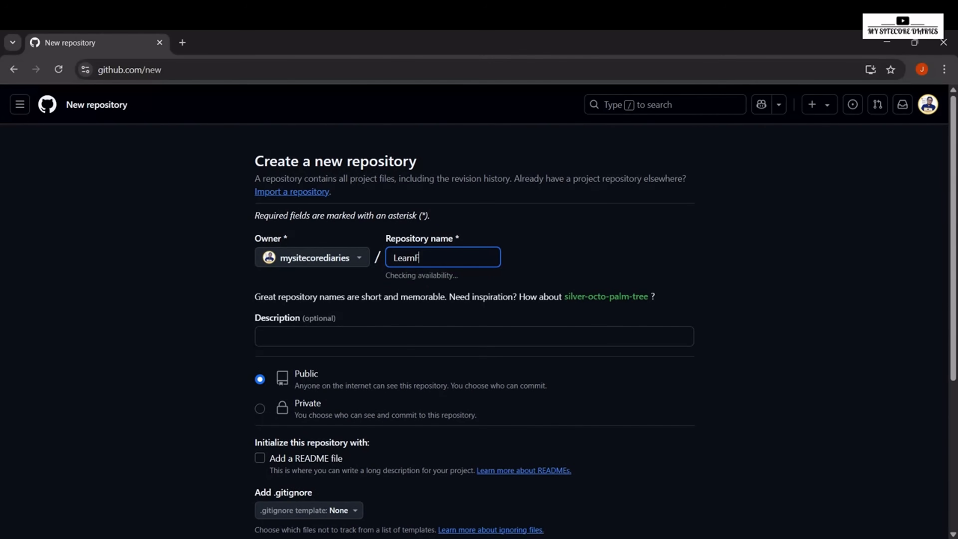
{"action": "type", "text": "rontend"}
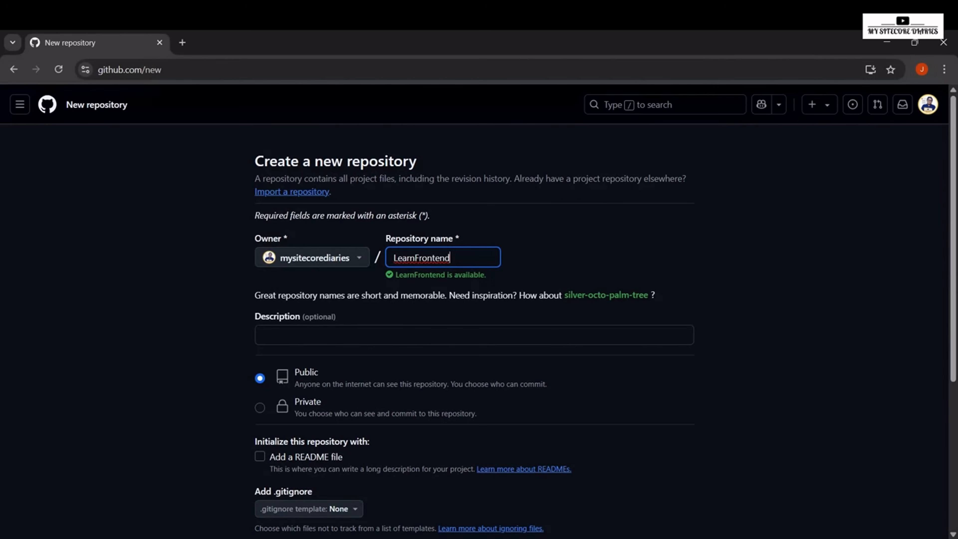
Step: Set the repository description to "This is for frontend development series"
{"action": "left_click", "coordinate": [264, 335]}
{"action": "type", "text": "T"}
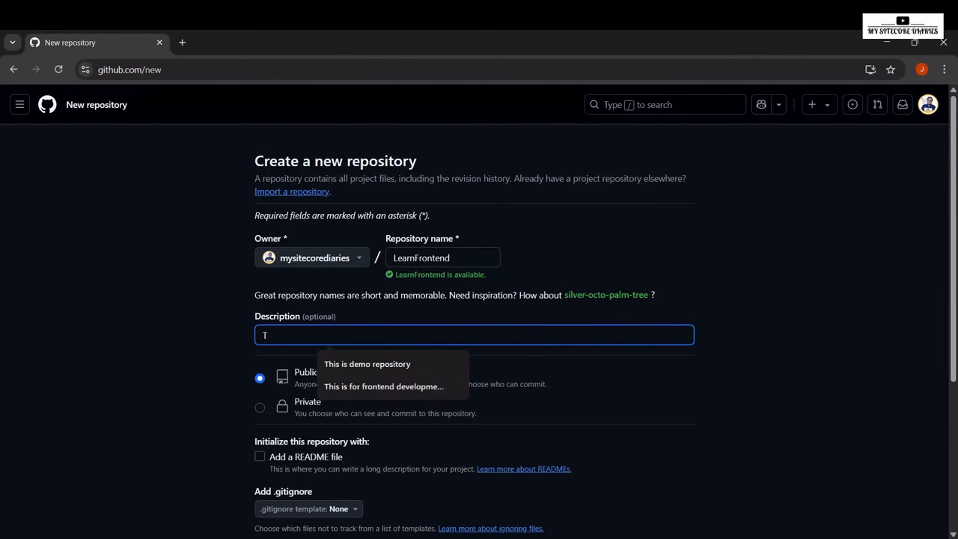
{"action": "key", "text": "Down"}
{"action": "key", "text": "Down"}
{"action": "key", "text": "Return"}
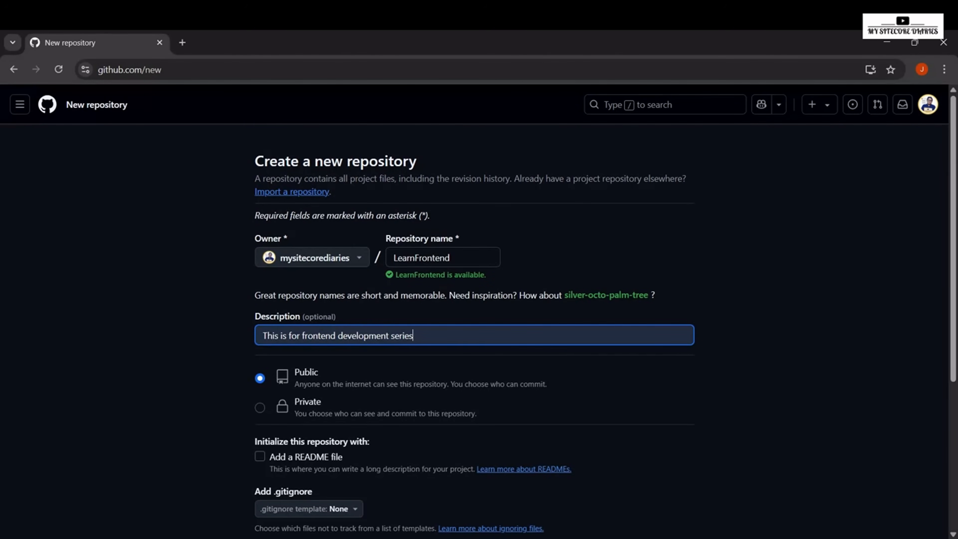
Step: Include a README file in the new public repository and create the repository
{"action": "left_click", "coordinate": [260, 456]}
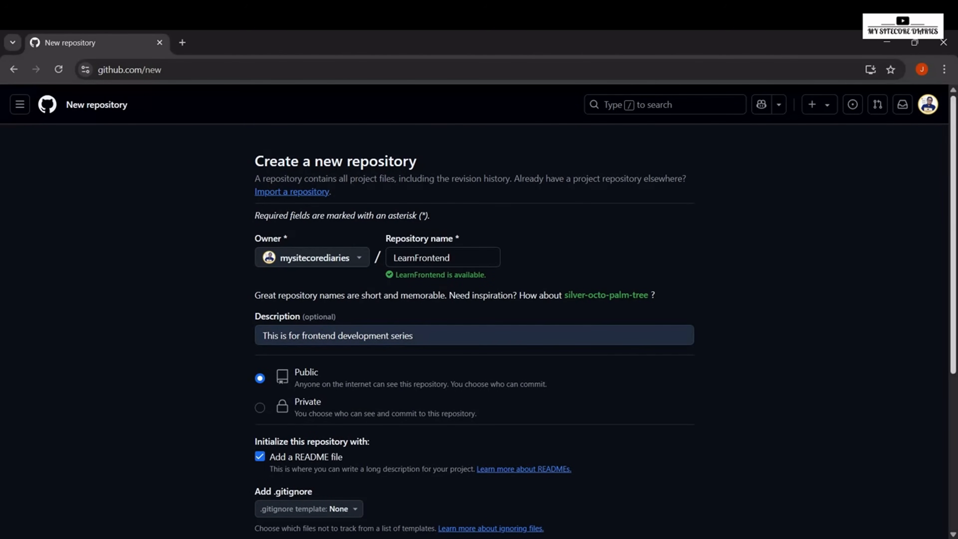
{"action": "scroll", "coordinate": [479, 309], "scroll_direction": "down", "scroll_amount": 4}
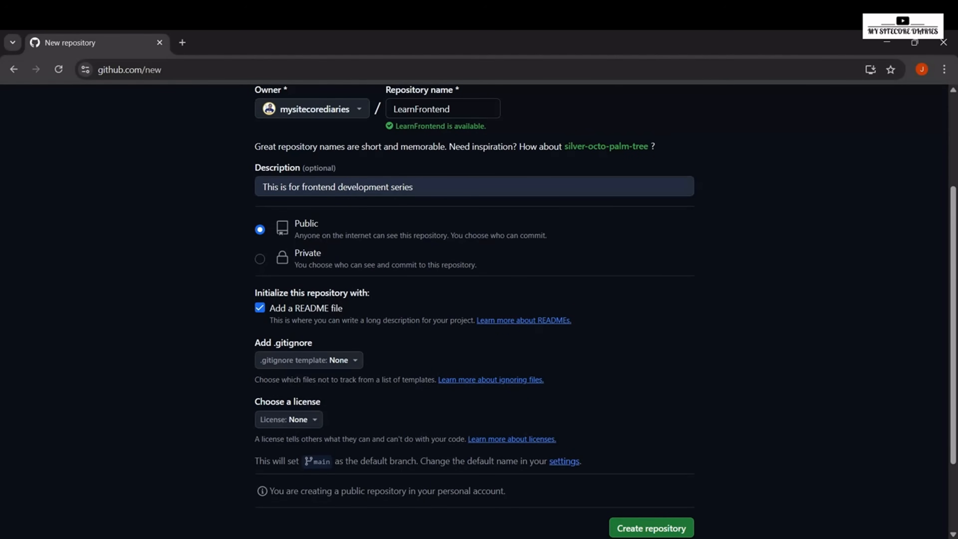
{"action": "scroll", "coordinate": [474, 264], "scroll_direction": "up", "scroll_amount": 3}
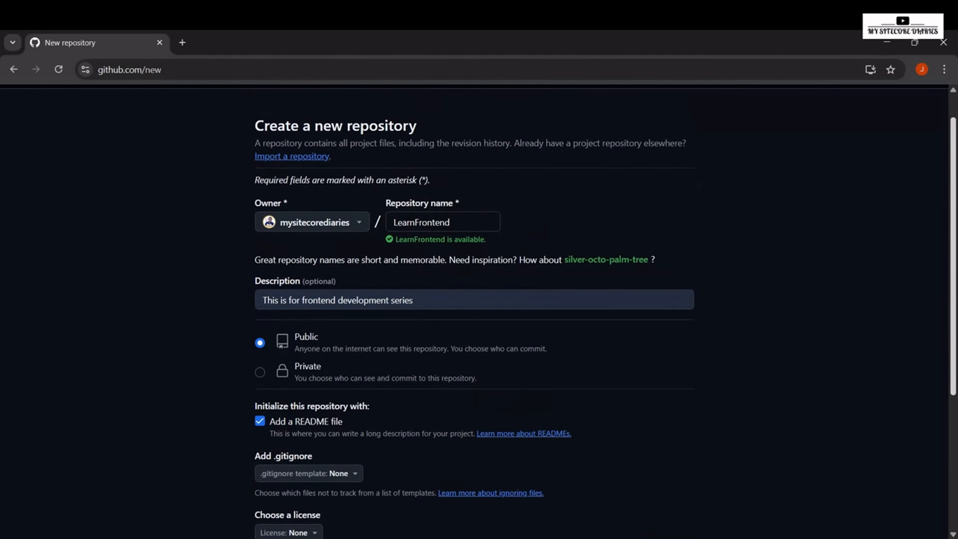
{"action": "scroll", "coordinate": [474, 264], "scroll_direction": "down", "scroll_amount": 3}
{"action": "scroll", "coordinate": [474, 310], "scroll_direction": "down", "scroll_amount": 3}
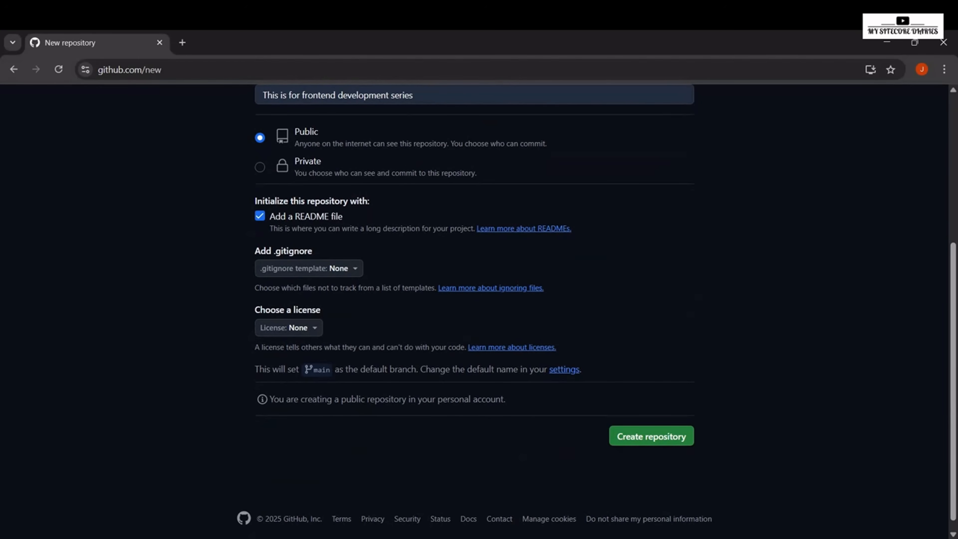
{"action": "left_click", "coordinate": [652, 436]}
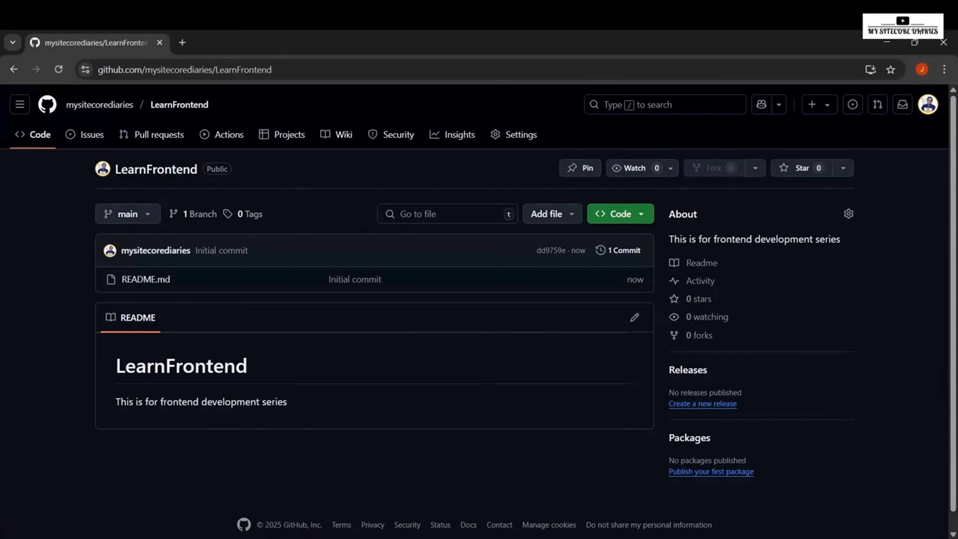
Step: Show the LearnFrontend repository's HTTPS clone URL
{"action": "left_click", "coordinate": [641, 213]}
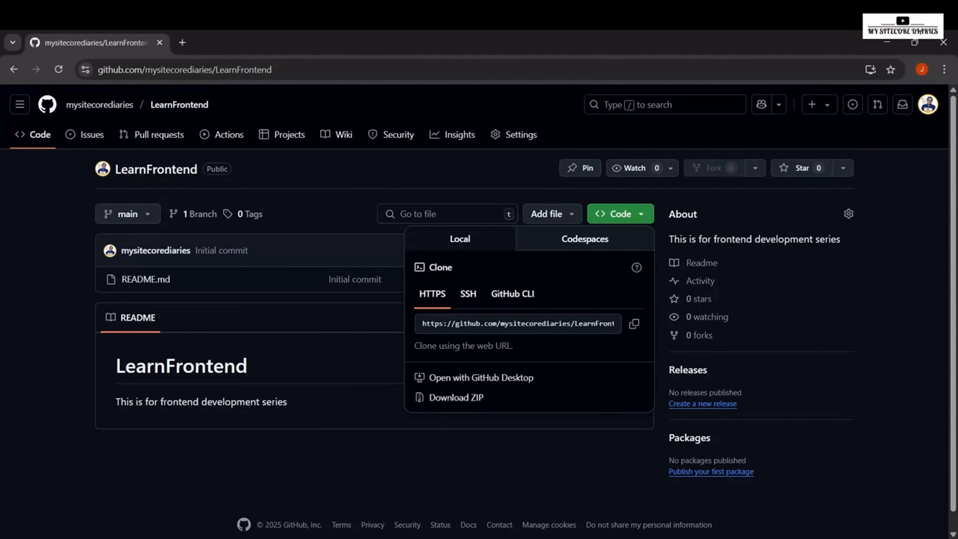
{"action": "left_click", "coordinate": [543, 324]}
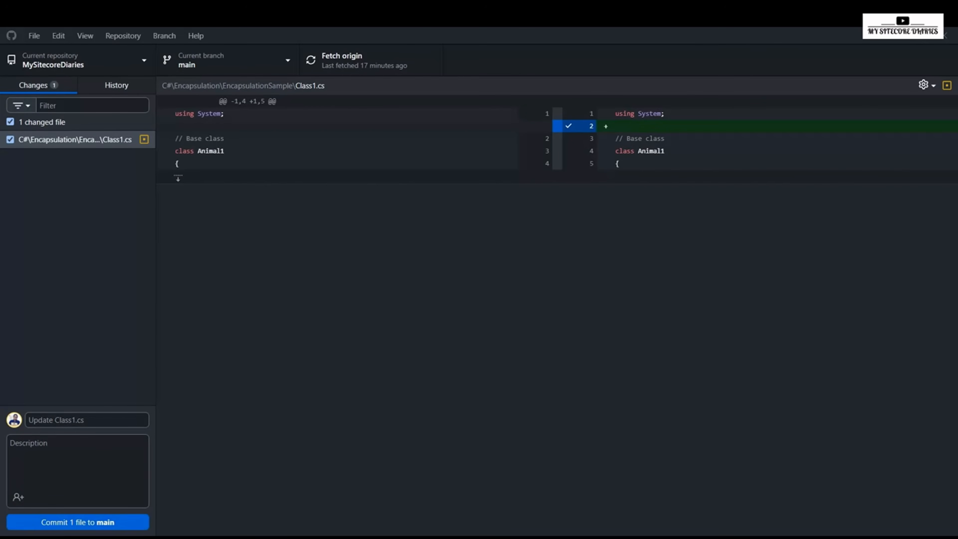
Step: Switch to GitHub Desktop and start a GitHub.com sign-in through the browser from its account options
{"action": "left_click", "coordinate": [34, 35]}
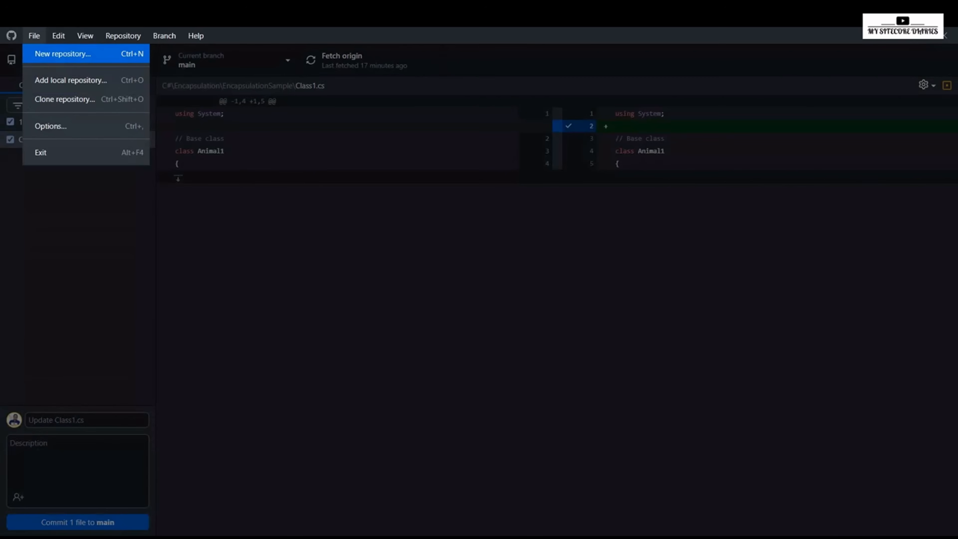
{"action": "left_click", "coordinate": [50, 126]}
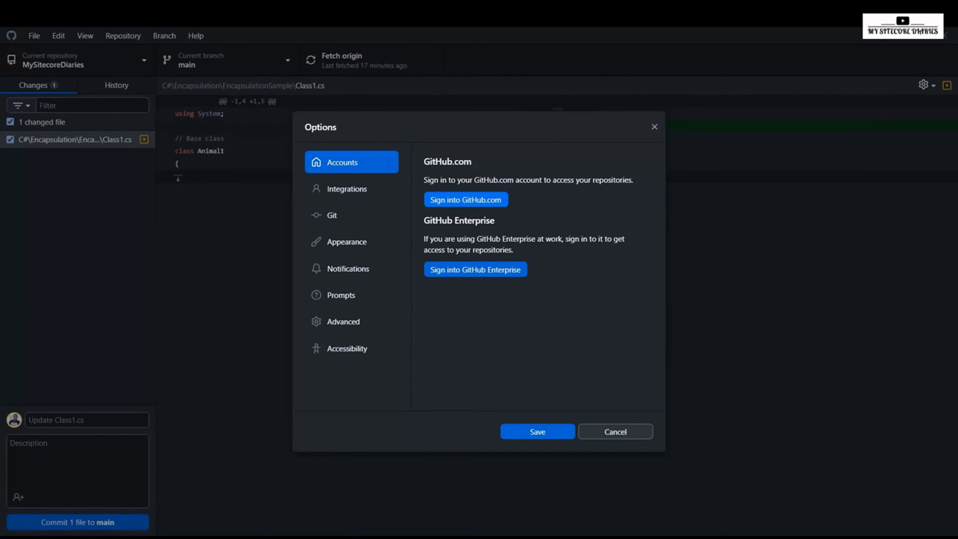
{"action": "left_click", "coordinate": [466, 200]}
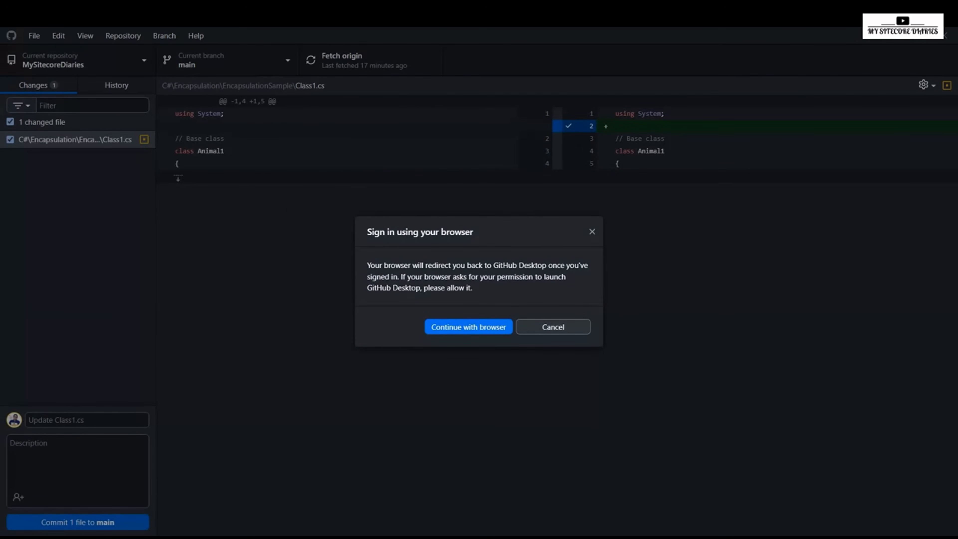
{"action": "left_click", "coordinate": [468, 327]}
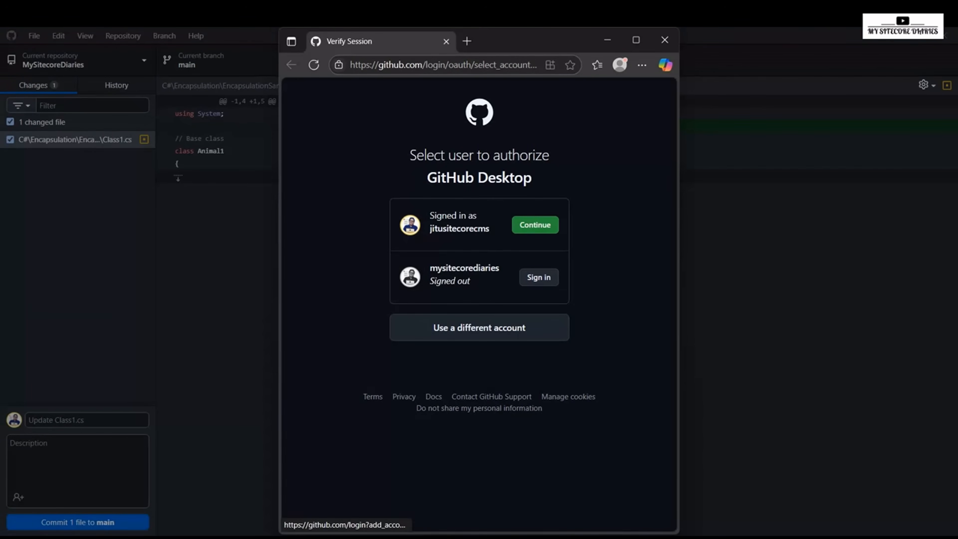
Step: Sign in with the signed-out GitHub account, authorize GitHub Desktop, dismiss the offer to save the password and allow the return to GitHub Desktop
{"action": "left_click", "coordinate": [538, 277]}
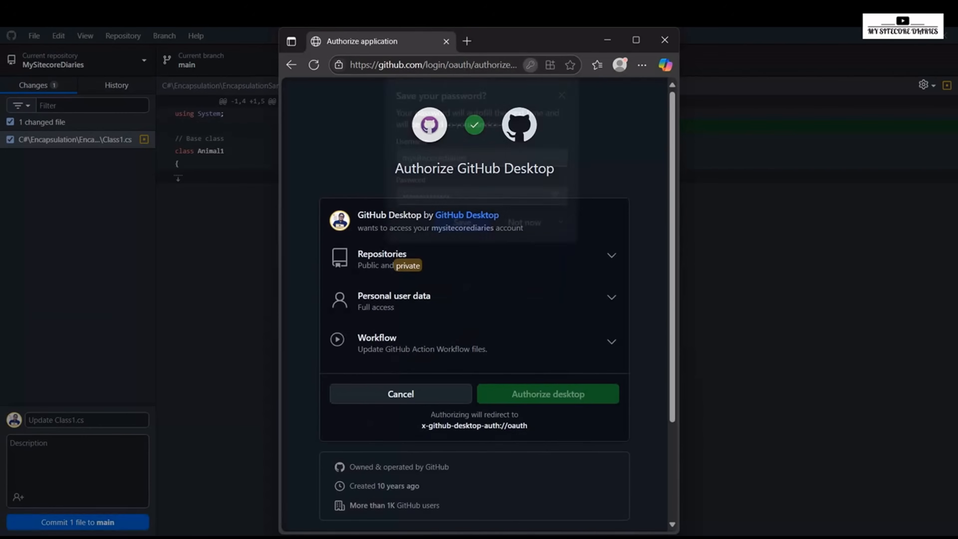
{"action": "left_click", "coordinate": [547, 394]}
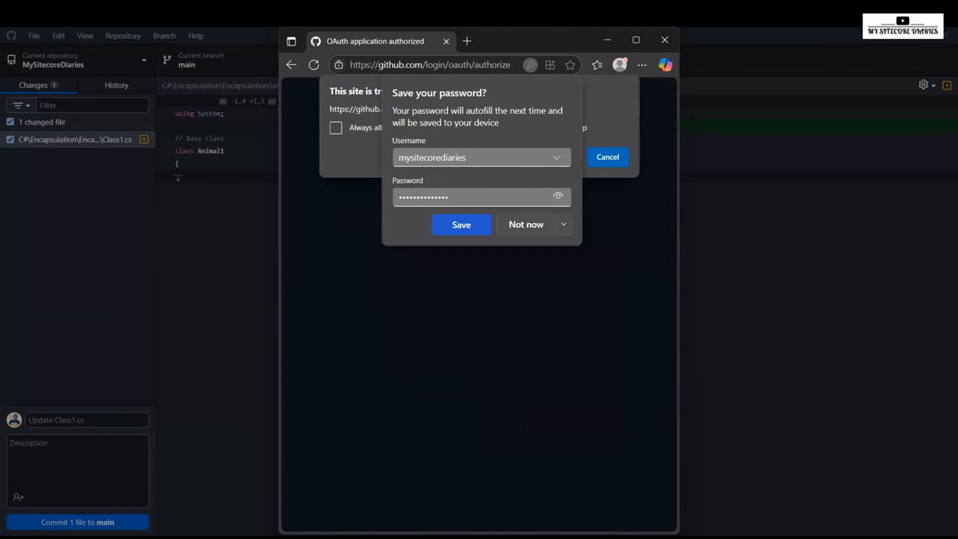
{"action": "left_click", "coordinate": [564, 92]}
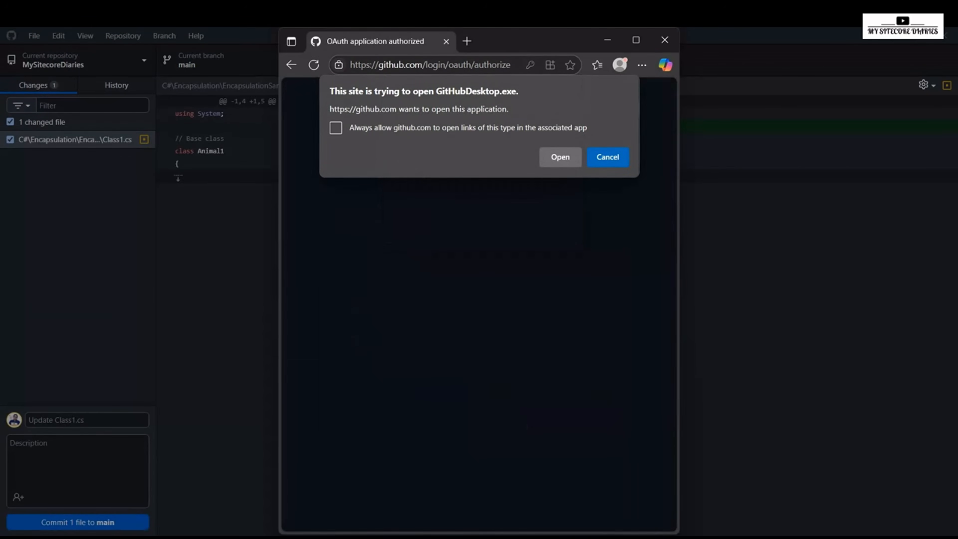
{"action": "left_click", "coordinate": [560, 156]}
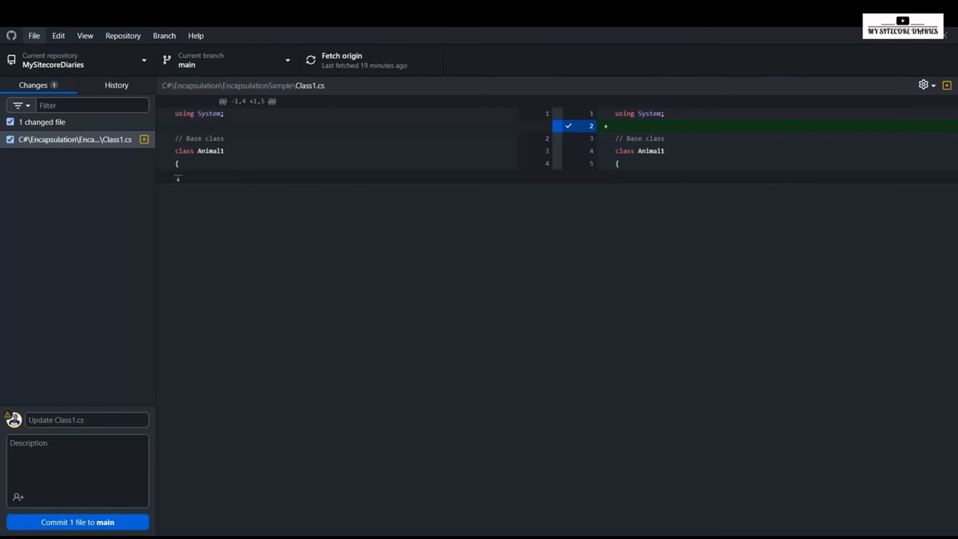
Step: Check the signed-in GitHub.com account in the account options, leaving the options unchanged
{"action": "left_click", "coordinate": [34, 35]}
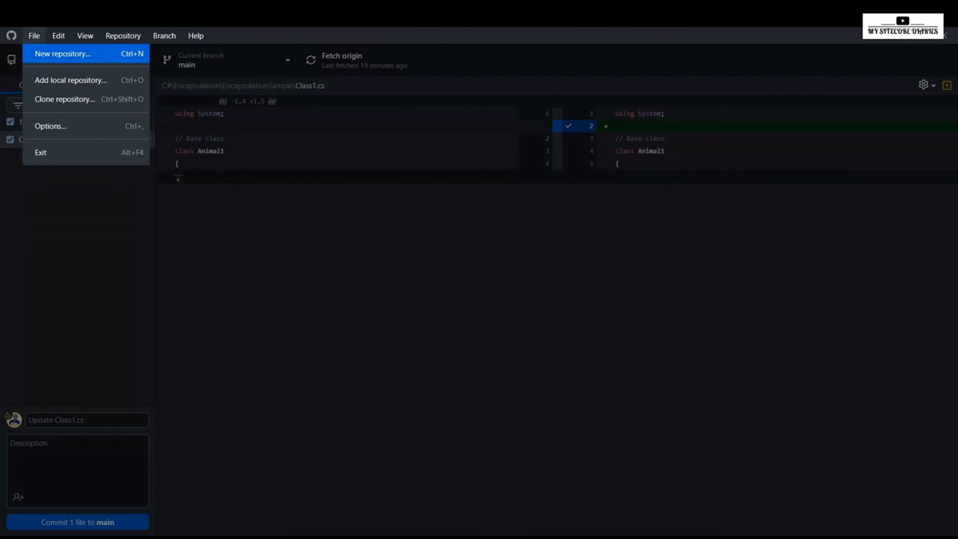
{"action": "left_click", "coordinate": [50, 125]}
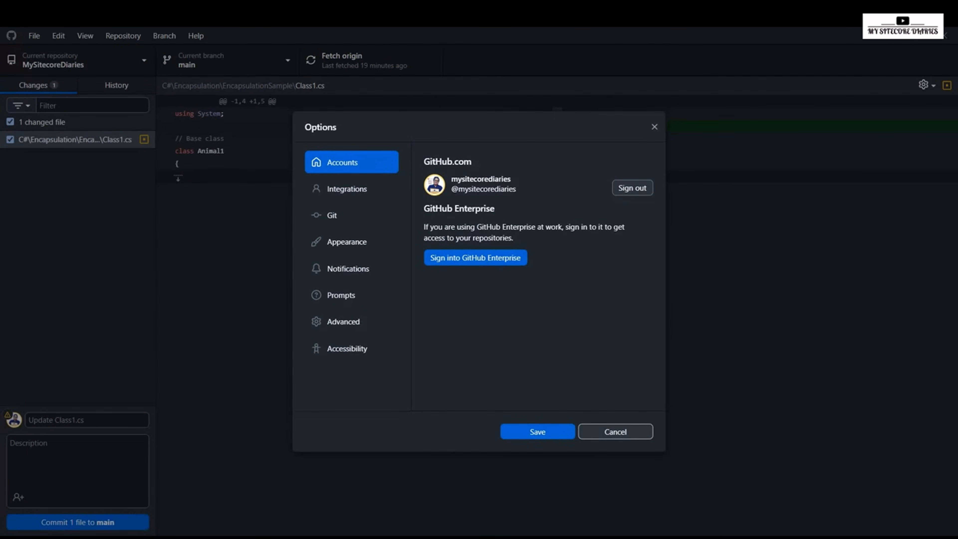
{"action": "left_click", "coordinate": [615, 431]}
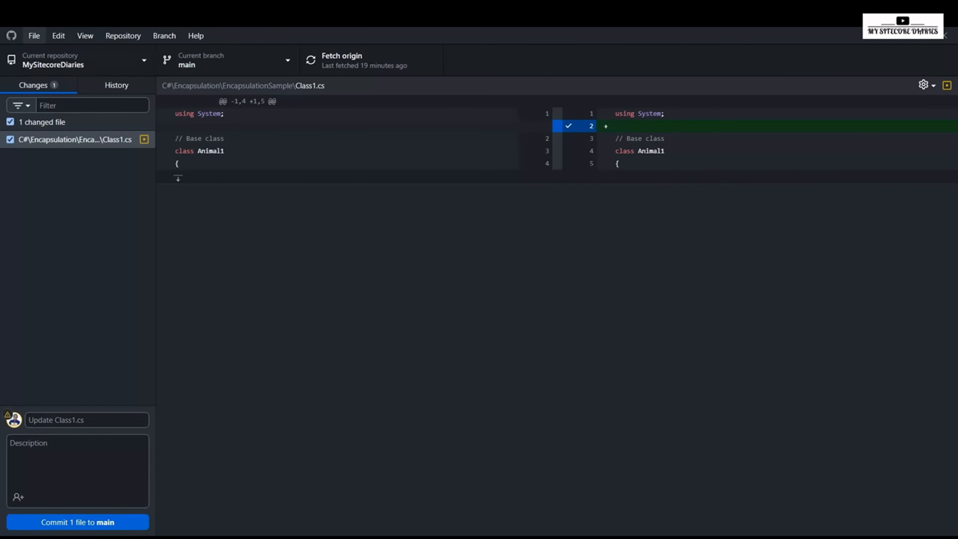
Step: Start a new repository and name it LearnFrontendFromDektop
{"action": "left_click", "coordinate": [34, 36]}
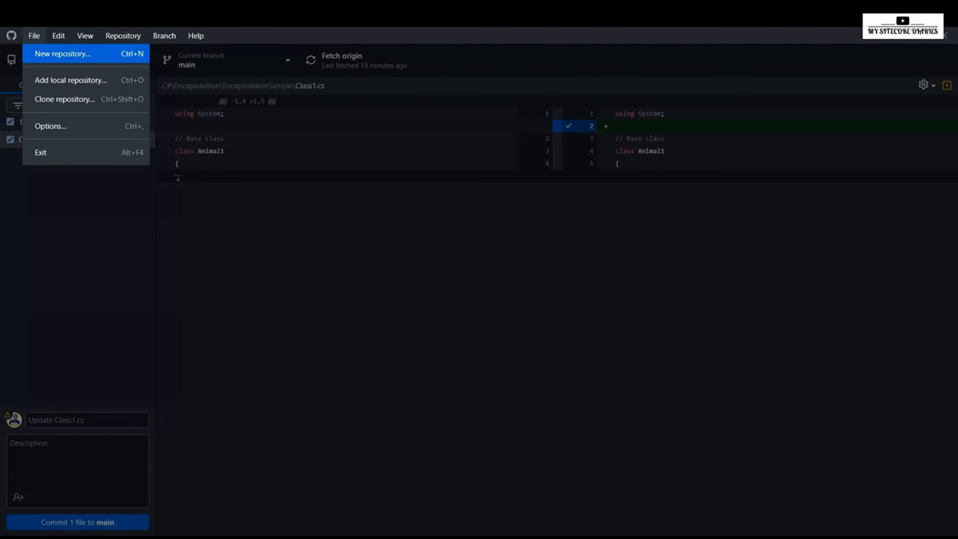
{"action": "key", "text": "Return"}
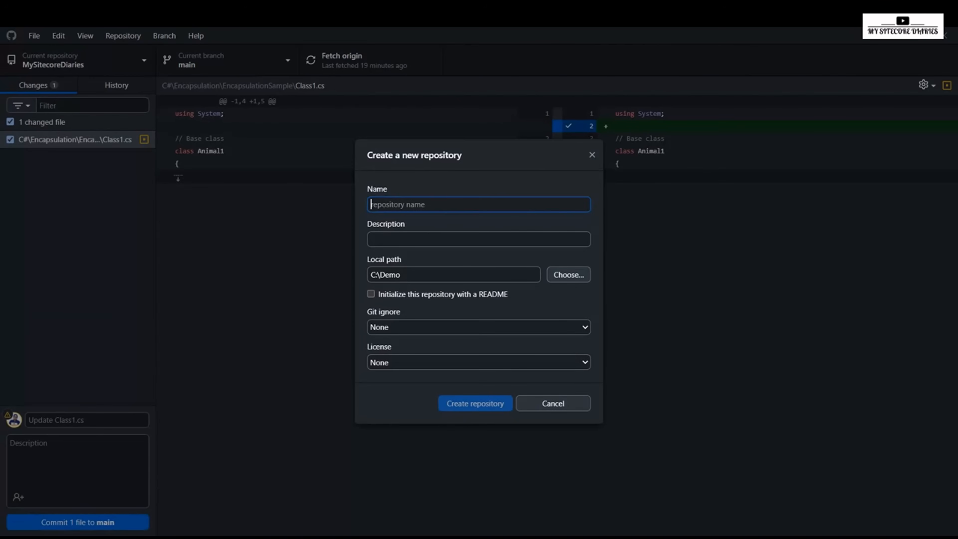
{"action": "type", "text": "Learn"}
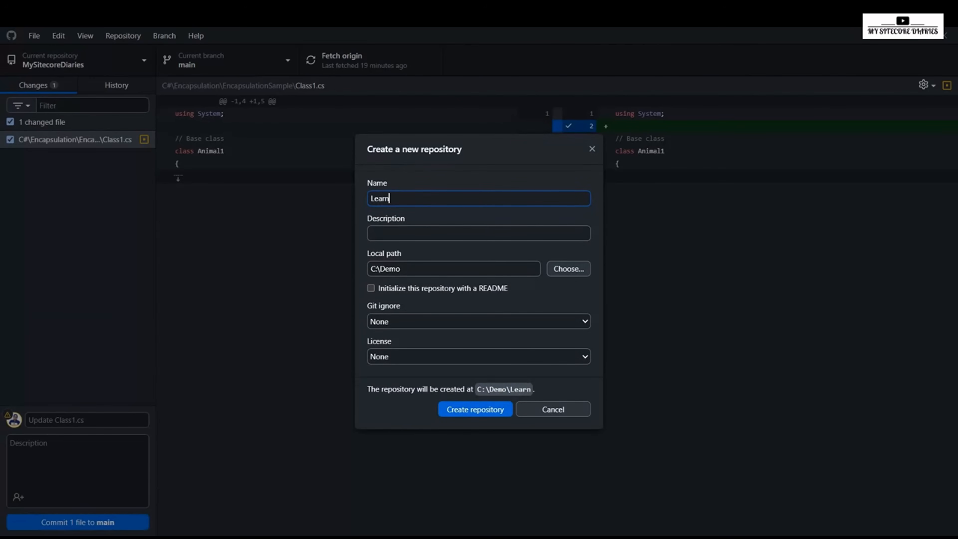
{"action": "type", "text": "Fronte"}
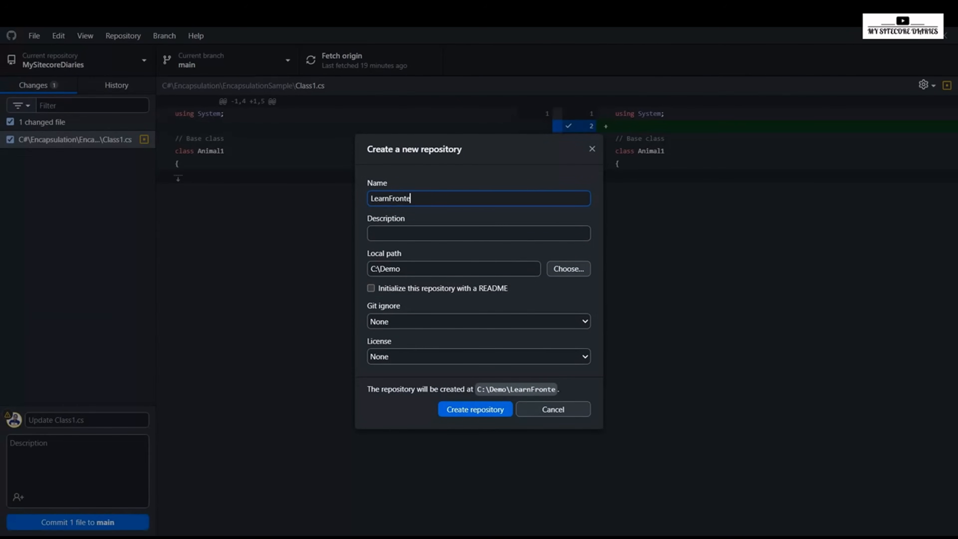
{"action": "type", "text": "ndF"}
{"action": "type", "text": "rom"}
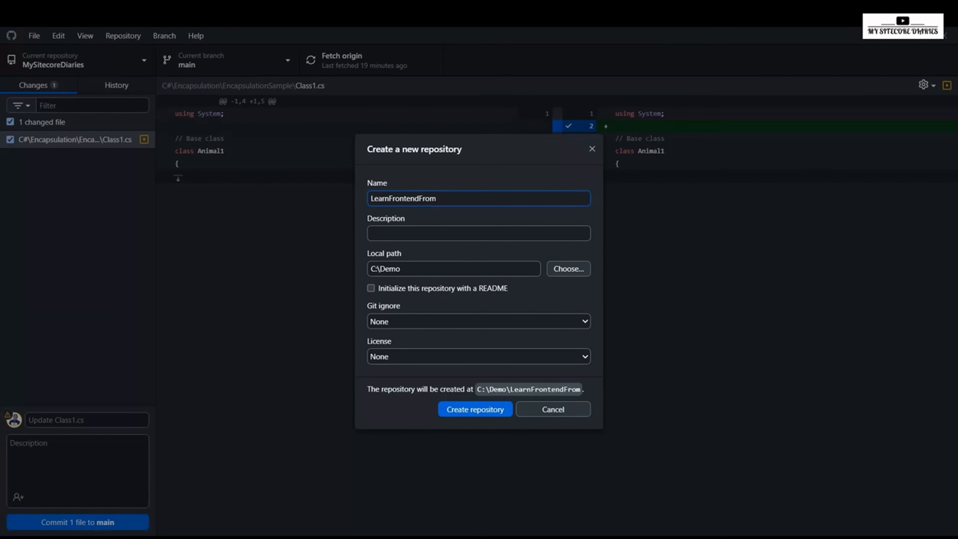
{"action": "type", "text": "Dektop"}
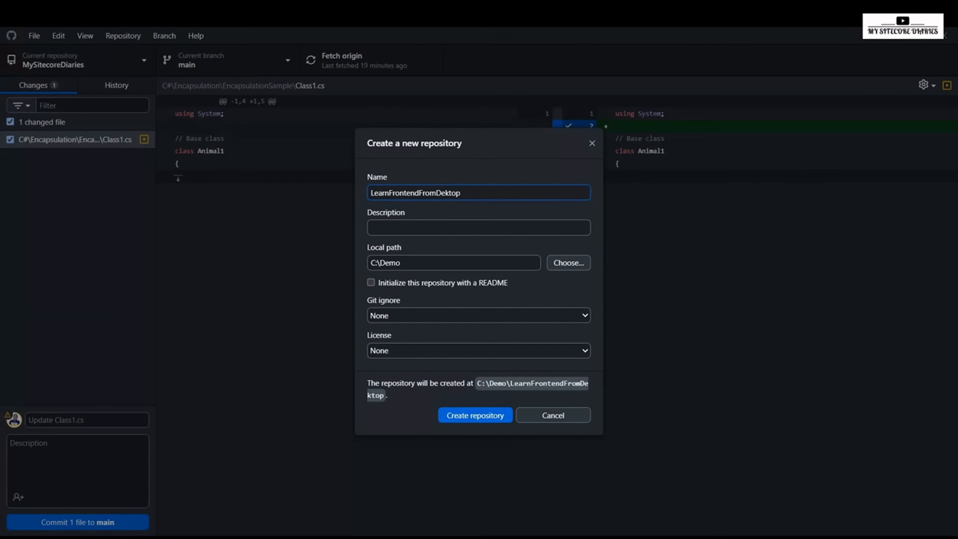
Step: Set the new repository's description to "This is our repository from APP"
{"action": "key", "text": "Tab"}
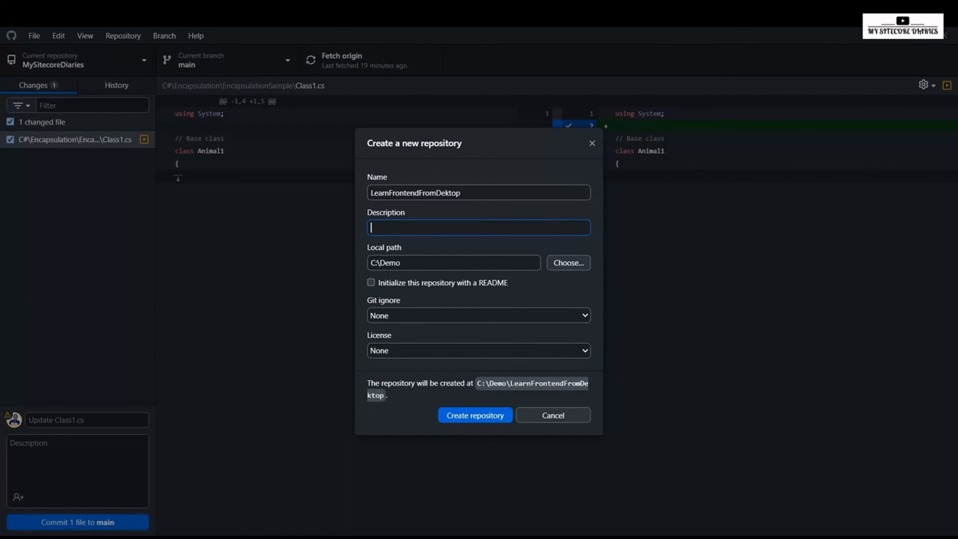
{"action": "type", "text": "This is our repository from APP"}
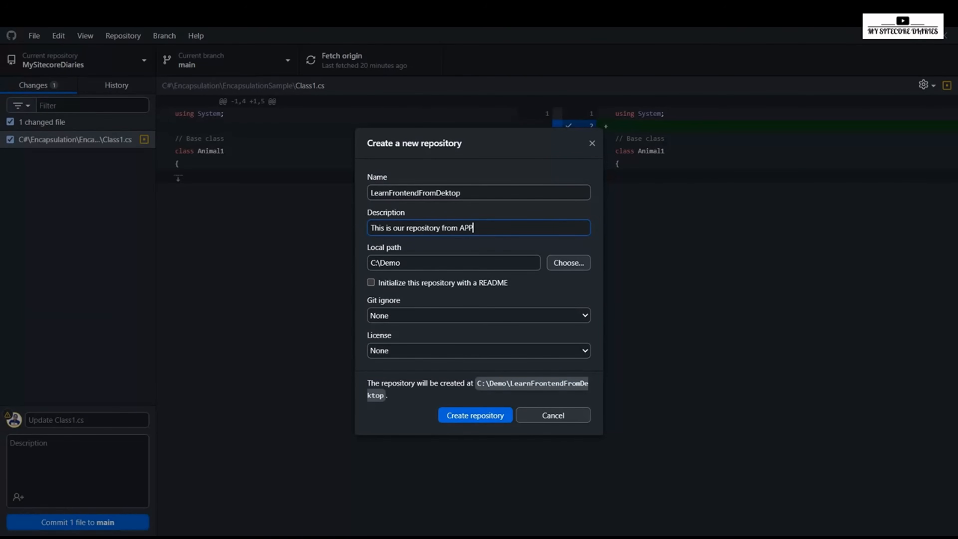
Step: Browse for the new repository's local path and choose the C:\Demo folder
{"action": "key", "text": "Tab"}
{"action": "key", "text": "Tab"}
{"action": "key", "text": "Return"}
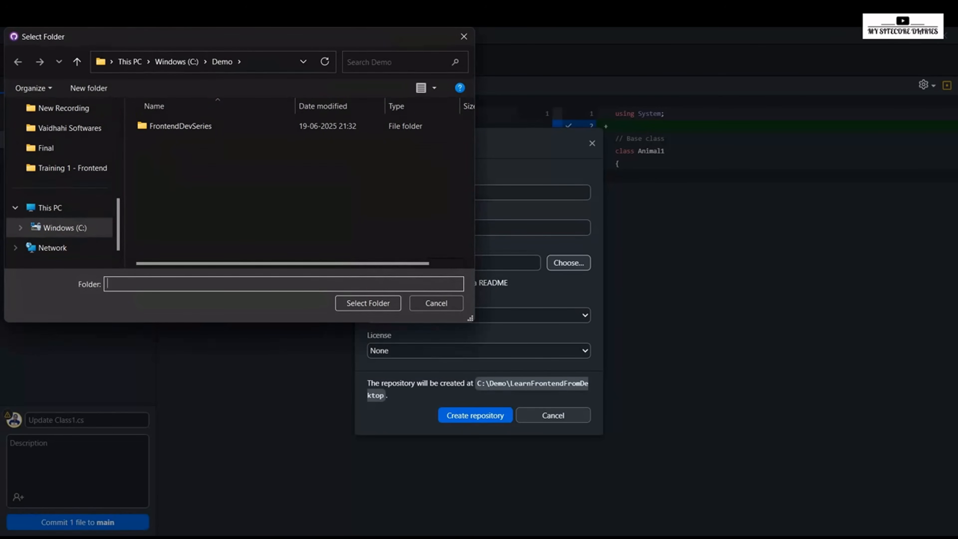
{"action": "key", "text": "Return"}
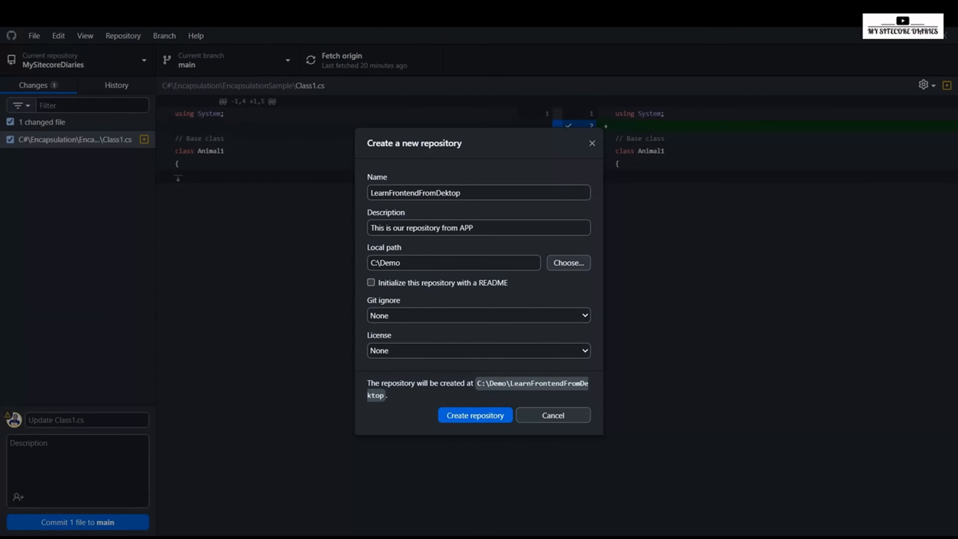
Step: Enable initialization with a README and create the LearnFrontendFromDektop repository
{"action": "left_click", "coordinate": [371, 282]}
{"action": "double_click", "coordinate": [389, 193]}
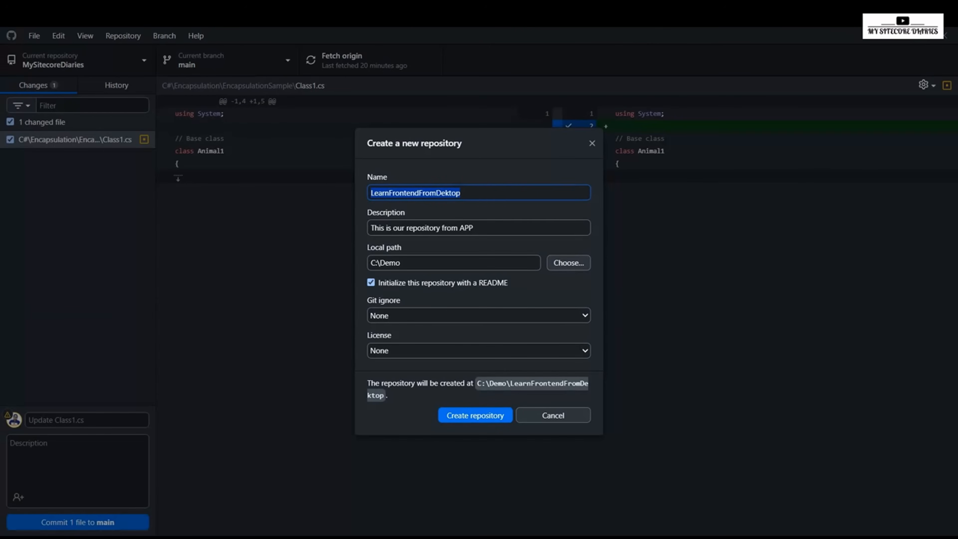
{"action": "key", "text": "Return"}
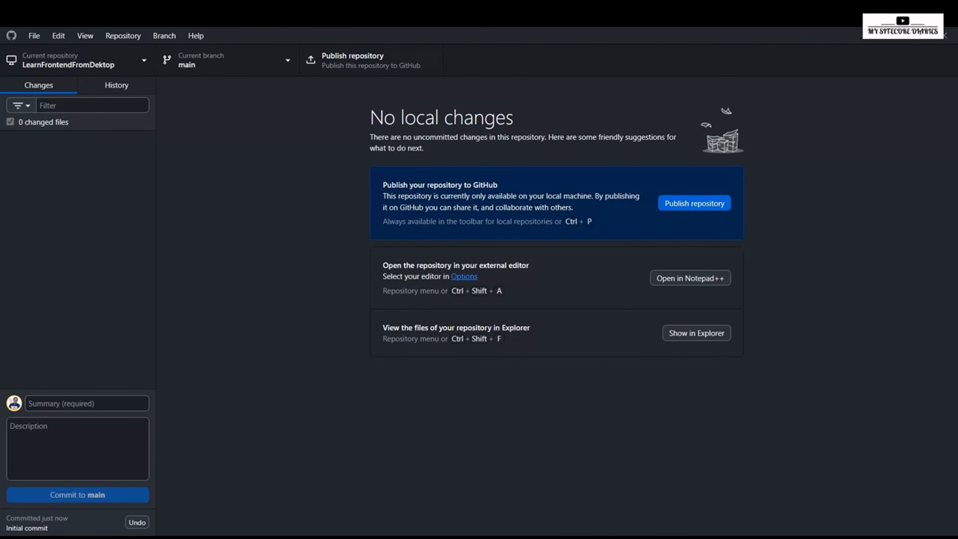
Step: Look at the local repository list, then switch to the browser and reload the GitHub profile to see whether the new repository is online
{"action": "left_click", "coordinate": [79, 60]}
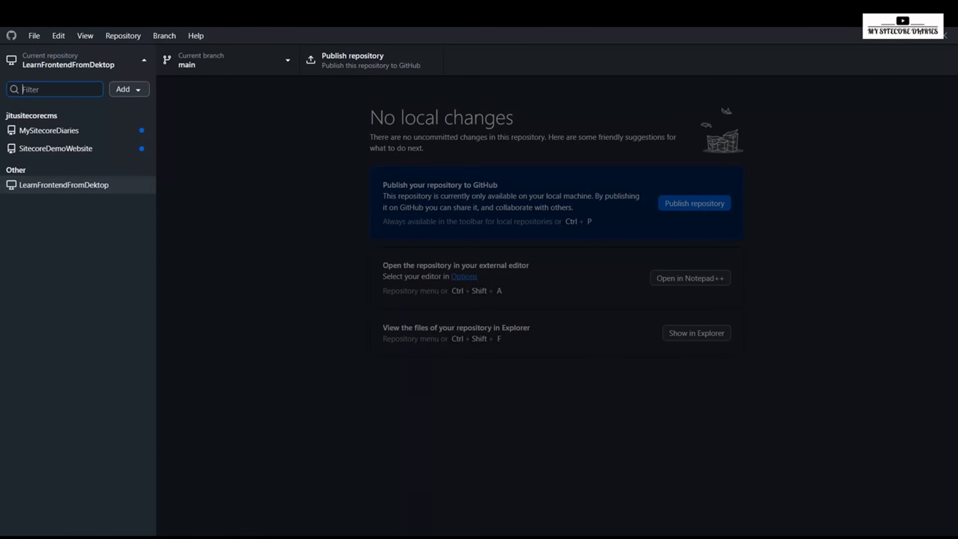
{"action": "mouse_move", "coordinate": [668, 537]}
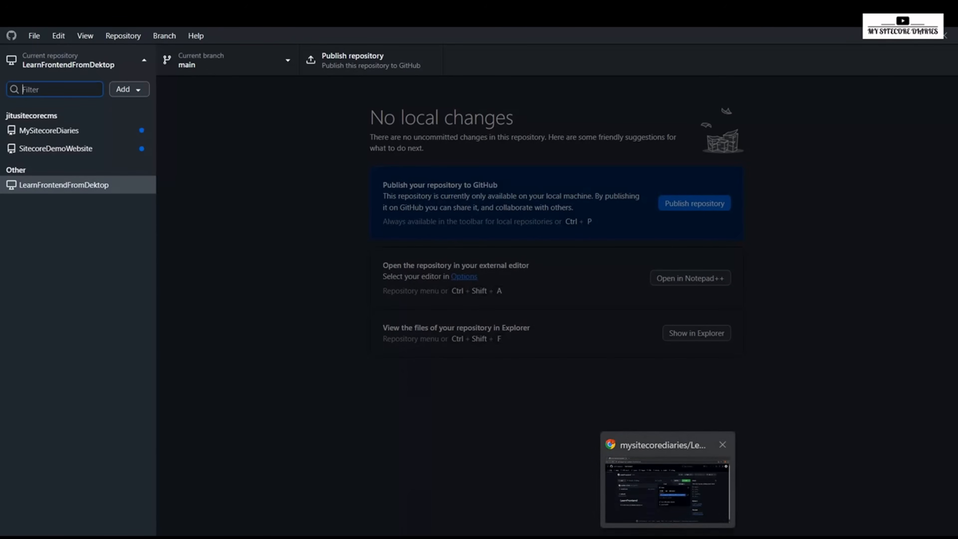
{"action": "left_click", "coordinate": [668, 486]}
{"action": "left_click", "coordinate": [99, 102]}
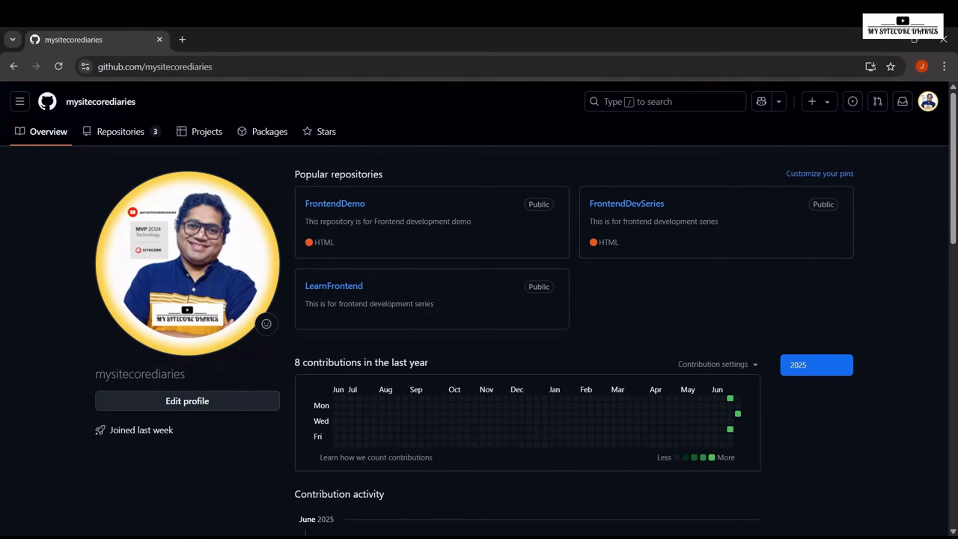
{"action": "left_click", "coordinate": [155, 67]}
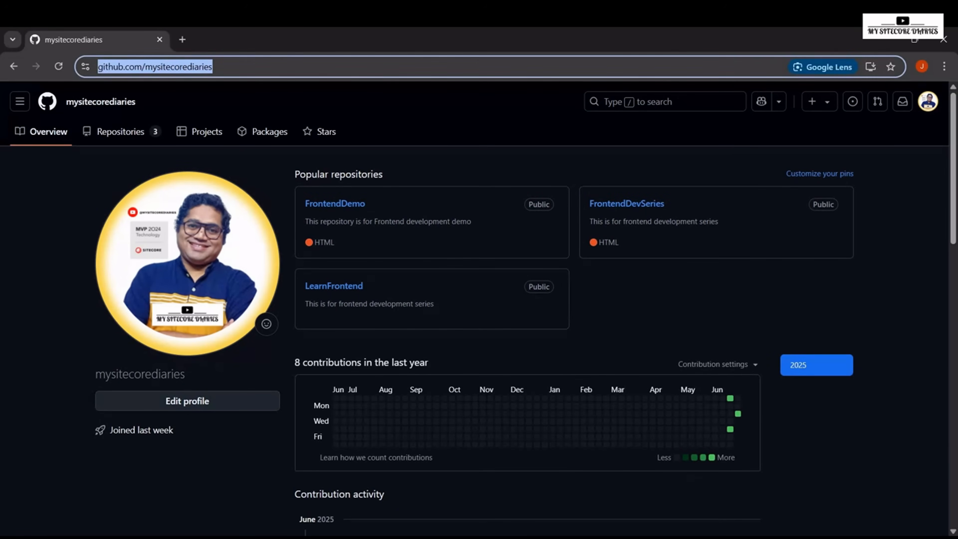
{"action": "key", "text": "Return"}
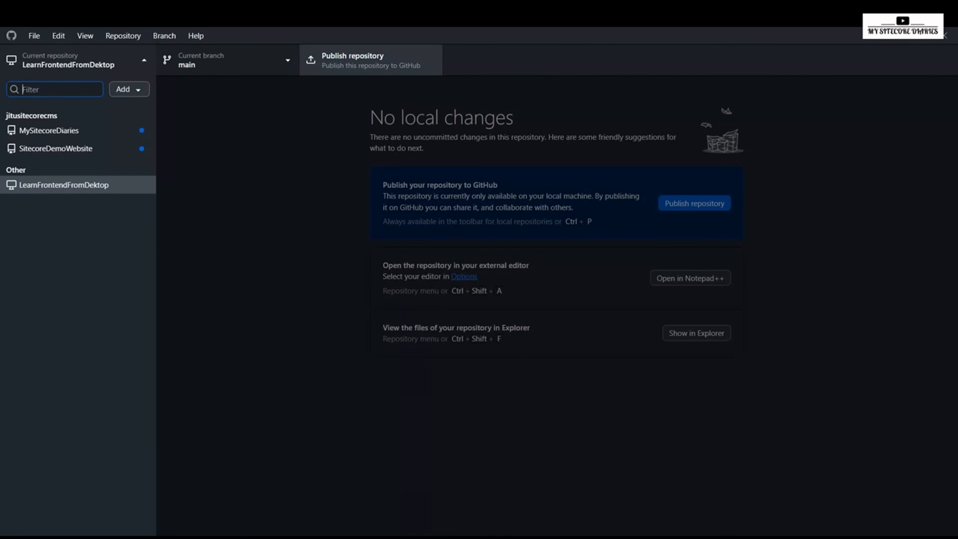
Step: Publish LearnFrontendFromDektop from GitHub Desktop to GitHub.com, keeping its code private
{"action": "left_click", "coordinate": [370, 60]}
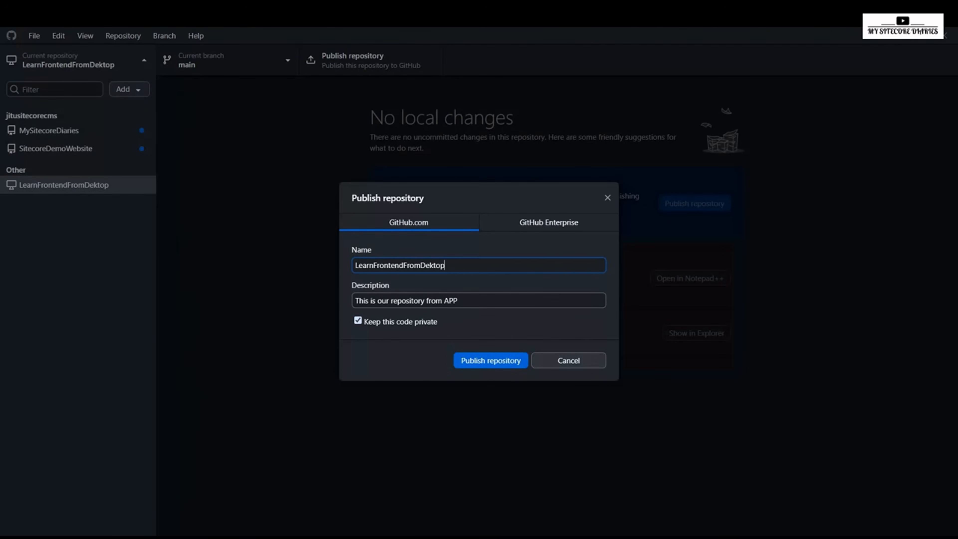
{"action": "left_click", "coordinate": [358, 320]}
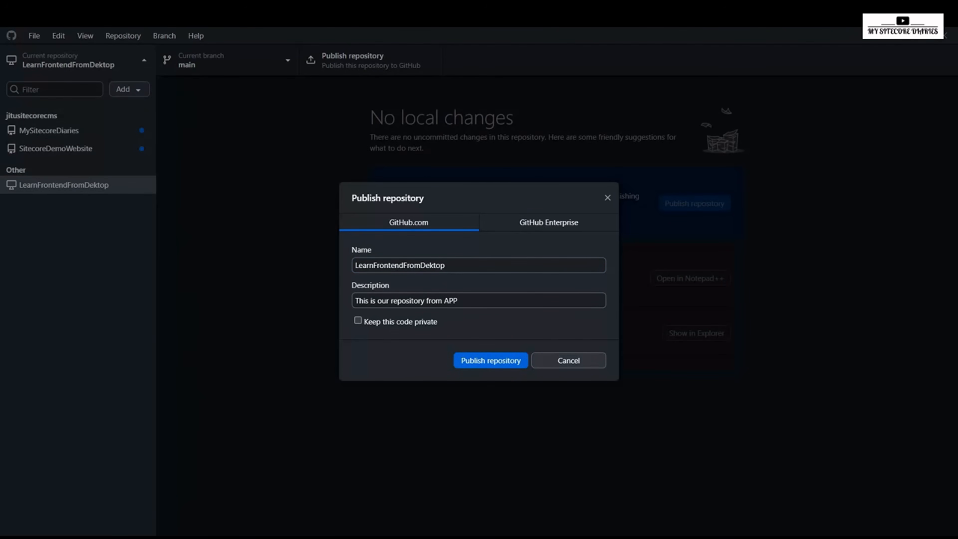
{"action": "left_click", "coordinate": [357, 320]}
{"action": "left_click", "coordinate": [491, 360]}
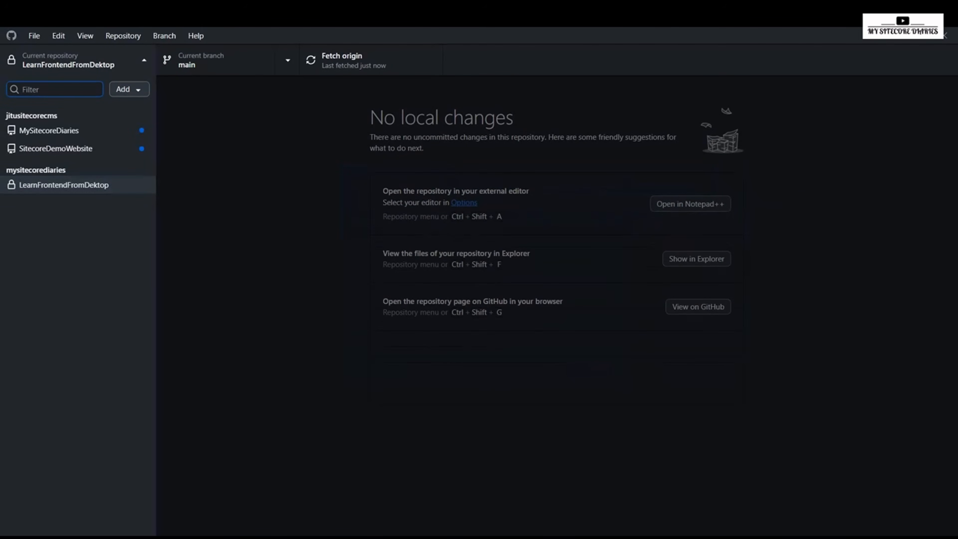
Step: Check the local repository list, then reload the GitHub profile in the browser and open its repositories to look for LearnFrontendFromDektop
{"action": "left_click", "coordinate": [78, 60]}
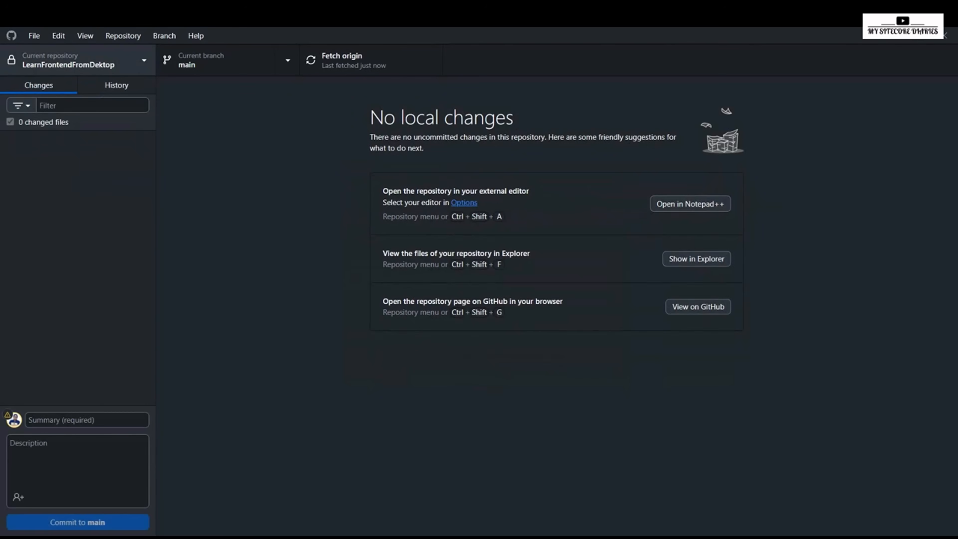
{"action": "left_click", "coordinate": [78, 60]}
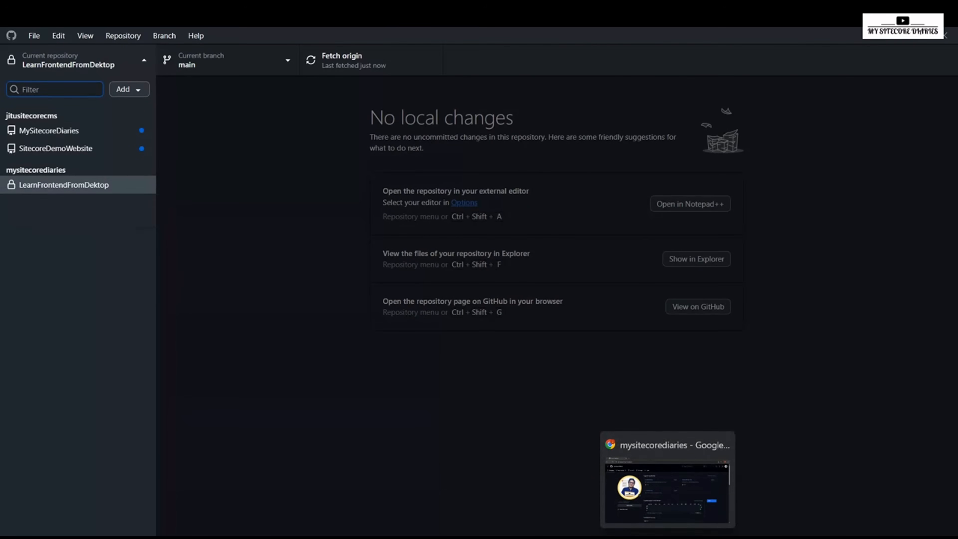
{"action": "left_click", "coordinate": [667, 537]}
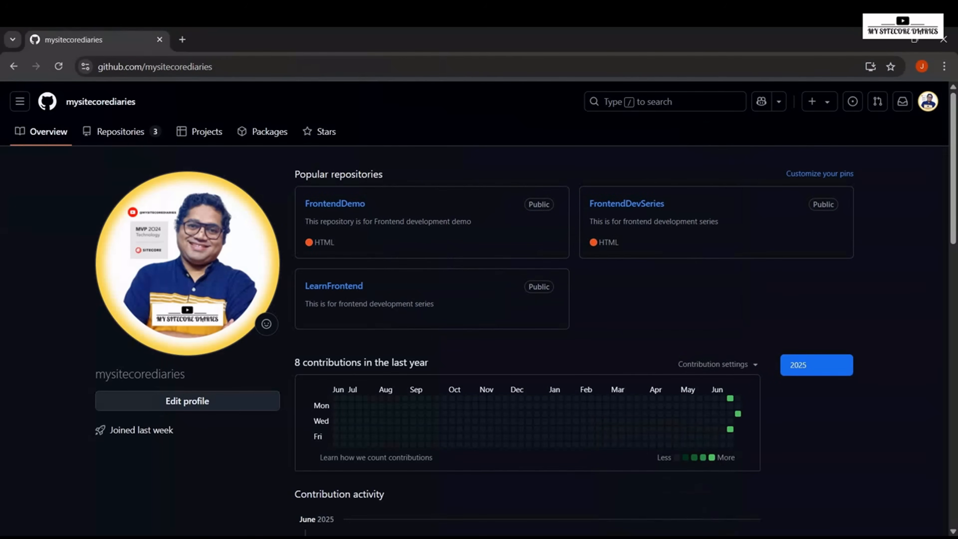
{"action": "left_click", "coordinate": [155, 67]}
{"action": "key", "text": "Return"}
{"action": "left_click", "coordinate": [155, 67]}
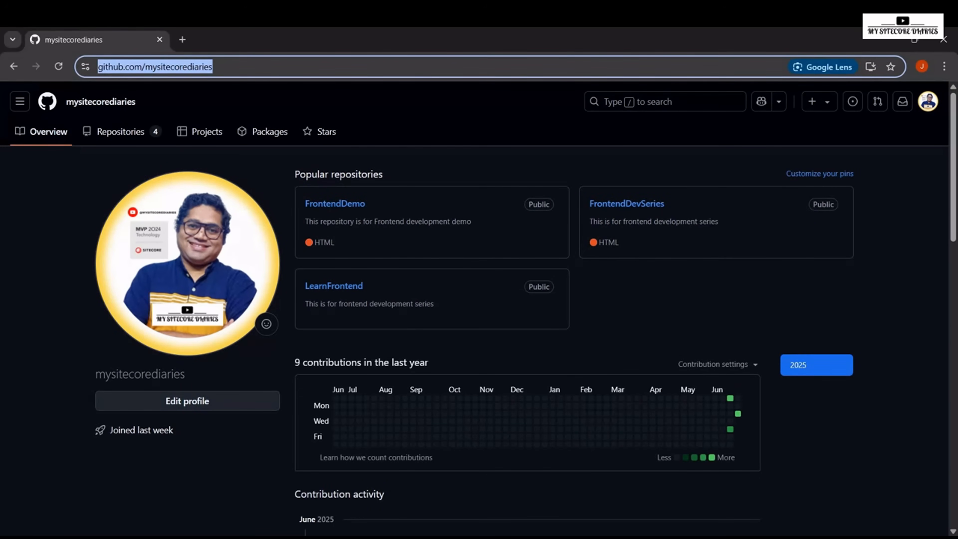
{"action": "key", "text": "Return"}
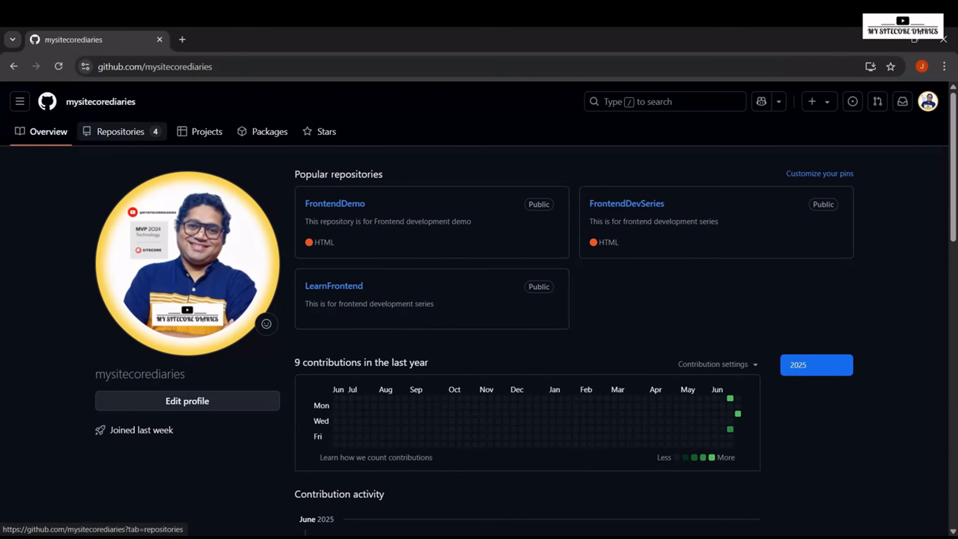
{"action": "left_click", "coordinate": [121, 131]}
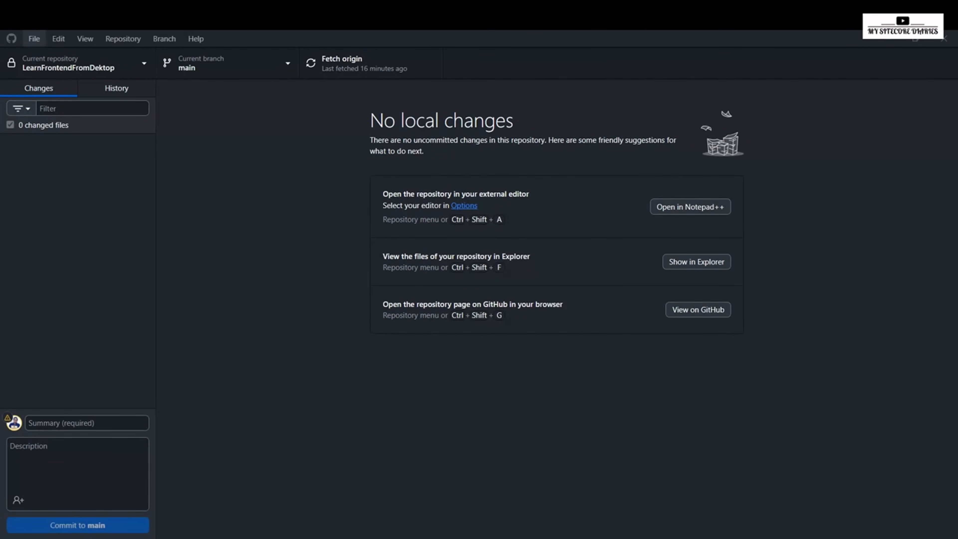
Step: View the Add local repository dialog in GitHub Desktop and close it without adding a repository
{"action": "left_click", "coordinate": [34, 38]}
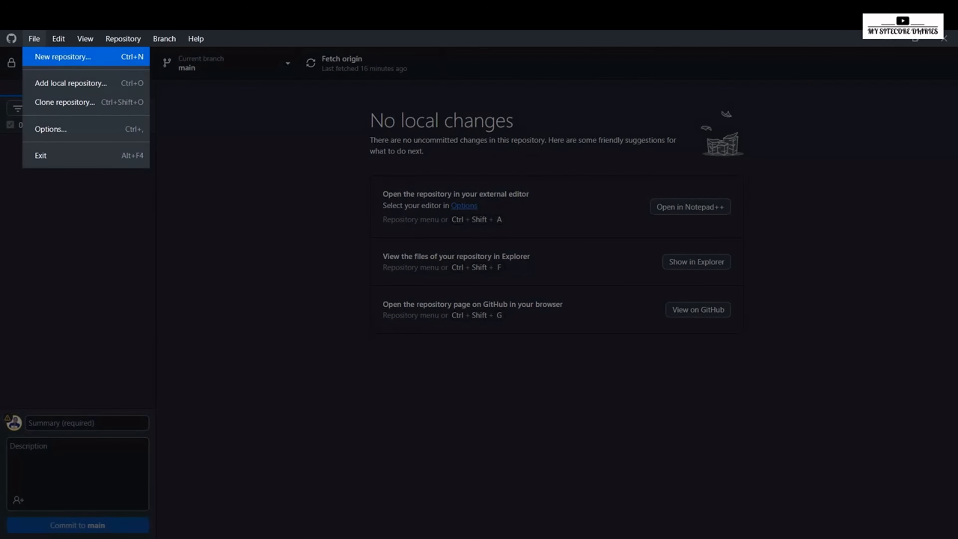
{"action": "left_click", "coordinate": [71, 83]}
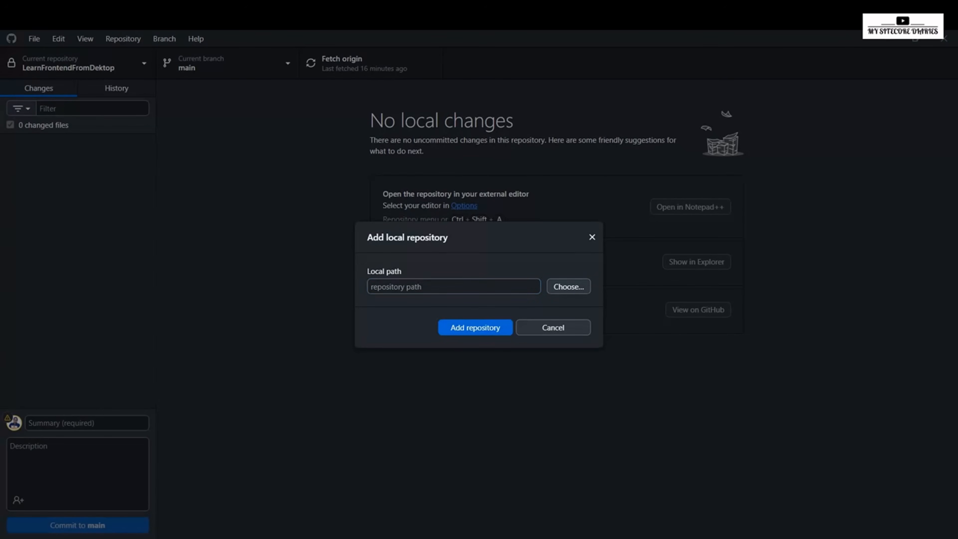
{"action": "key", "text": "Escape"}
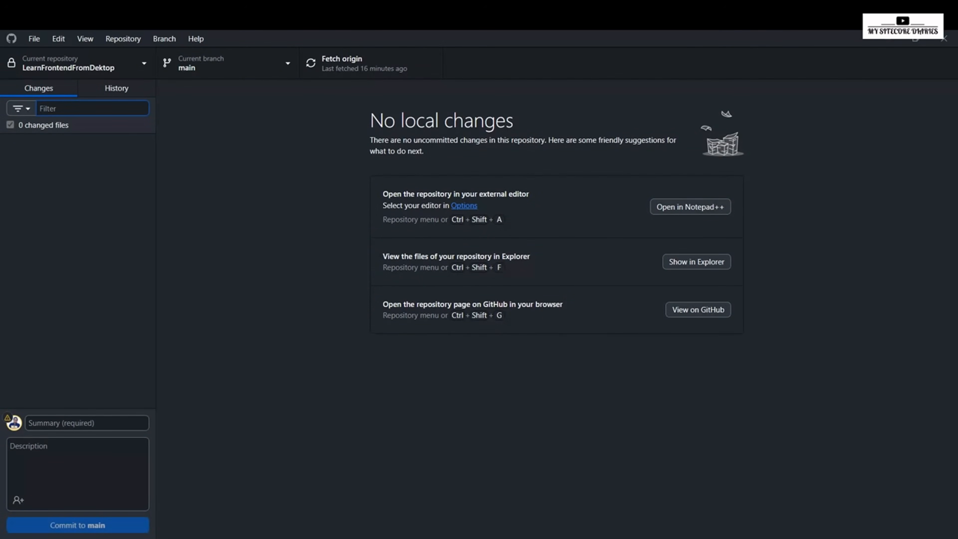
Step: Start cloning a repository, choose LearnFrontend from the GitHub.com list, and switch to cloning by URL instead
{"action": "left_click", "coordinate": [34, 39]}
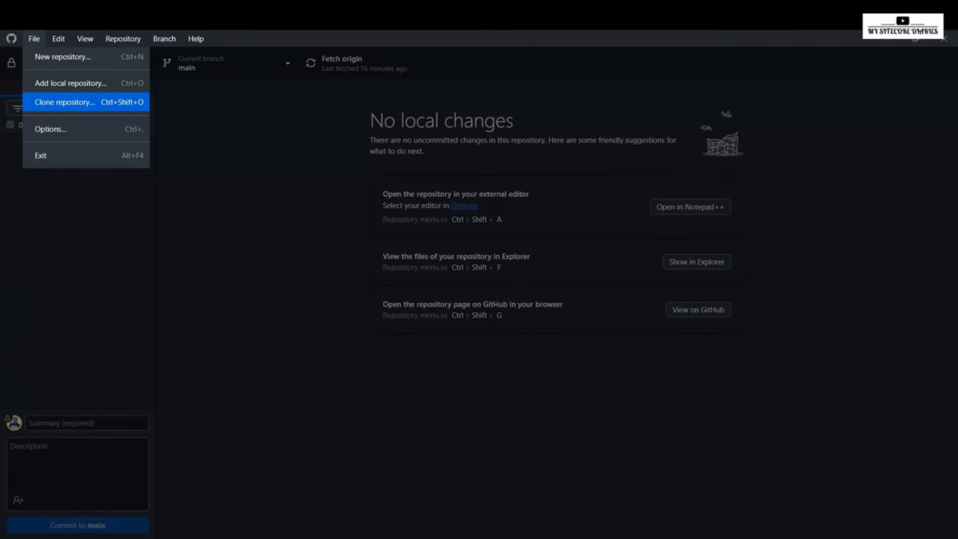
{"action": "left_click", "coordinate": [86, 102]}
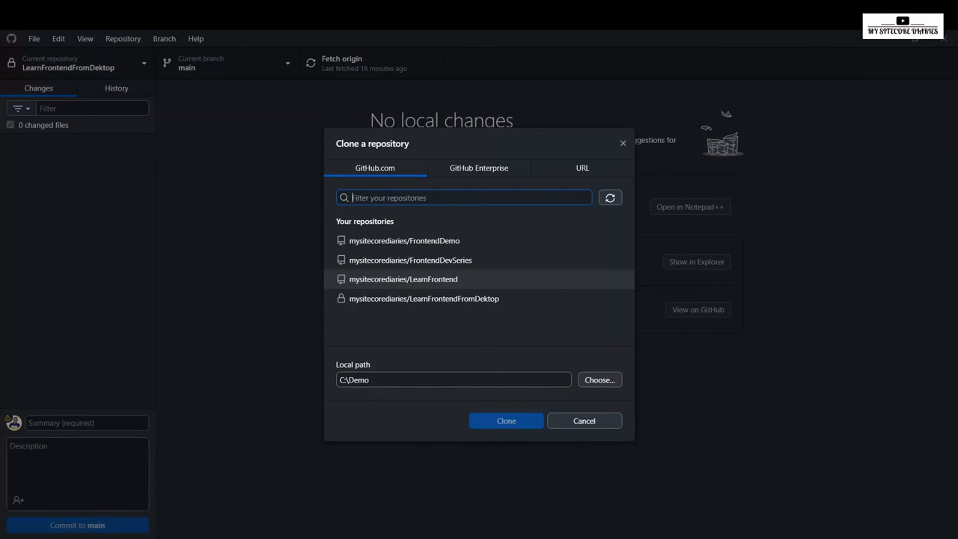
{"action": "left_click", "coordinate": [433, 279]}
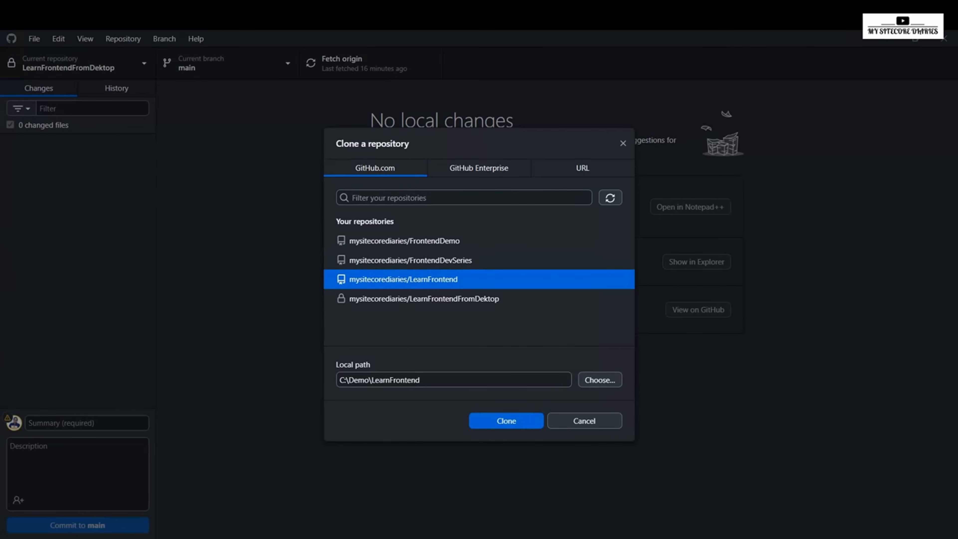
{"action": "left_click", "coordinate": [582, 167]}
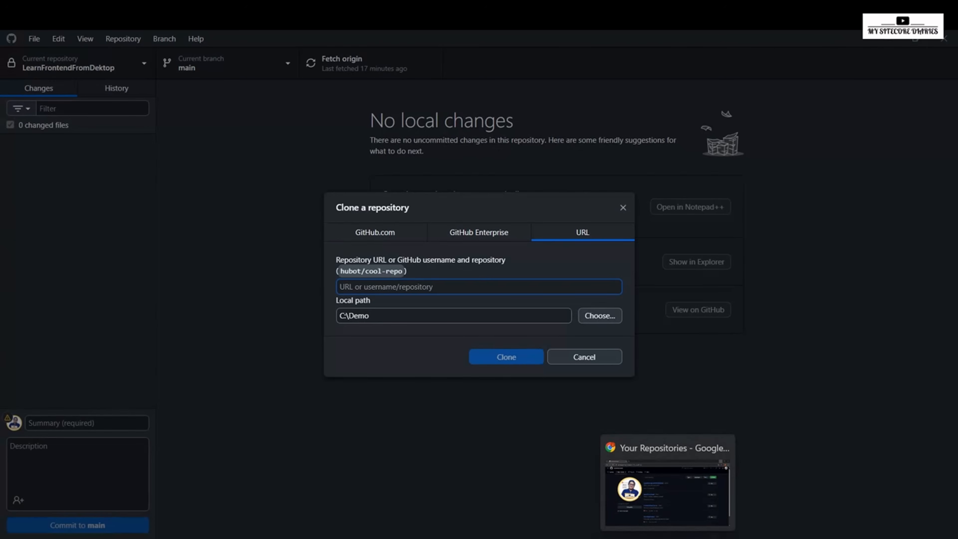
Step: Copy LearnFrontend's HTTPS clone URL from its GitHub page in the browser and clone it with GitHub Desktop into C:\Demo\LearnFrontend
{"action": "left_click", "coordinate": [667, 490]}
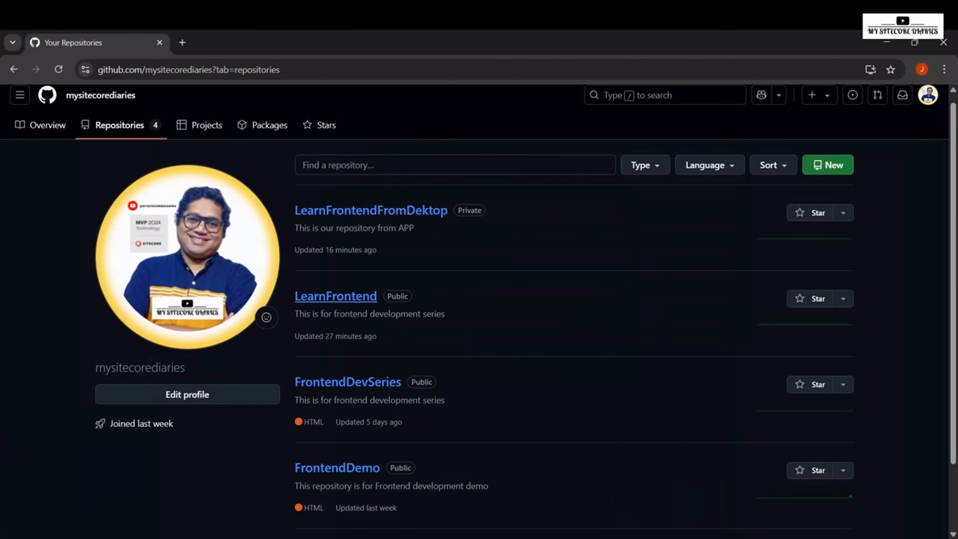
{"action": "left_click", "coordinate": [335, 296]}
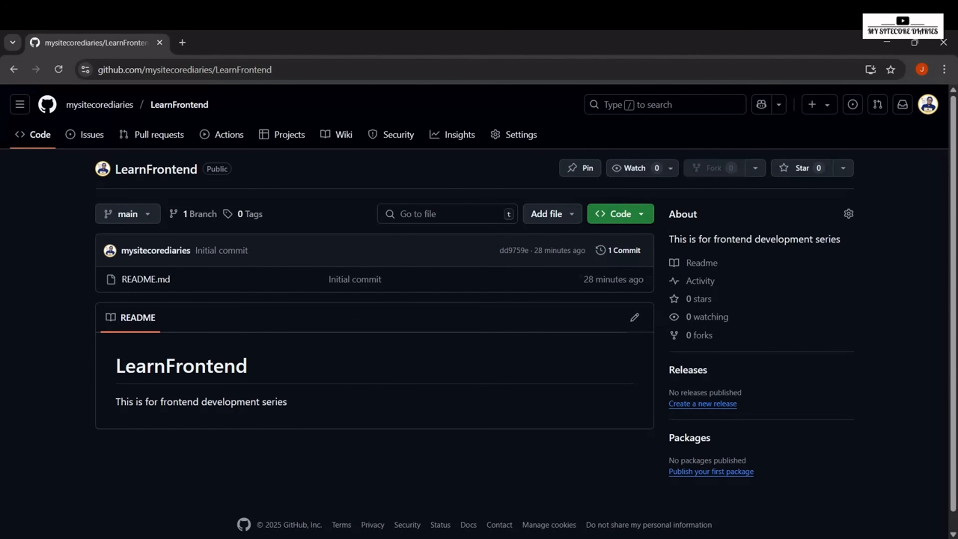
{"action": "left_click", "coordinate": [620, 214]}
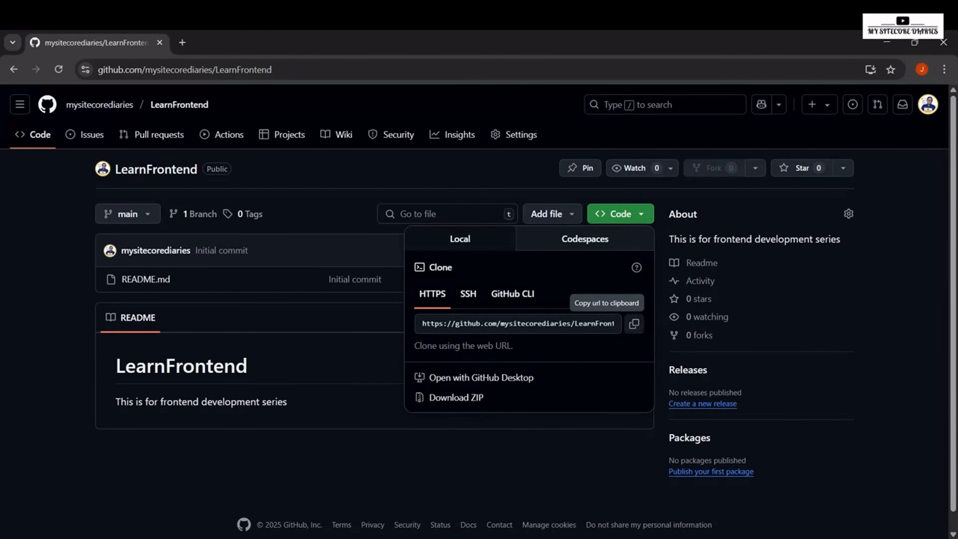
{"action": "left_click", "coordinate": [633, 323]}
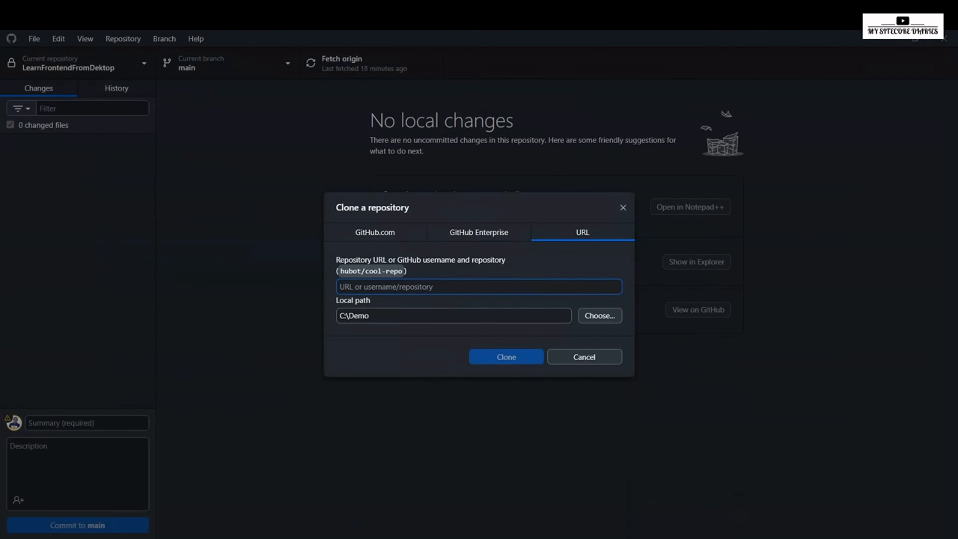
{"action": "key", "text": "ctrl+v"}
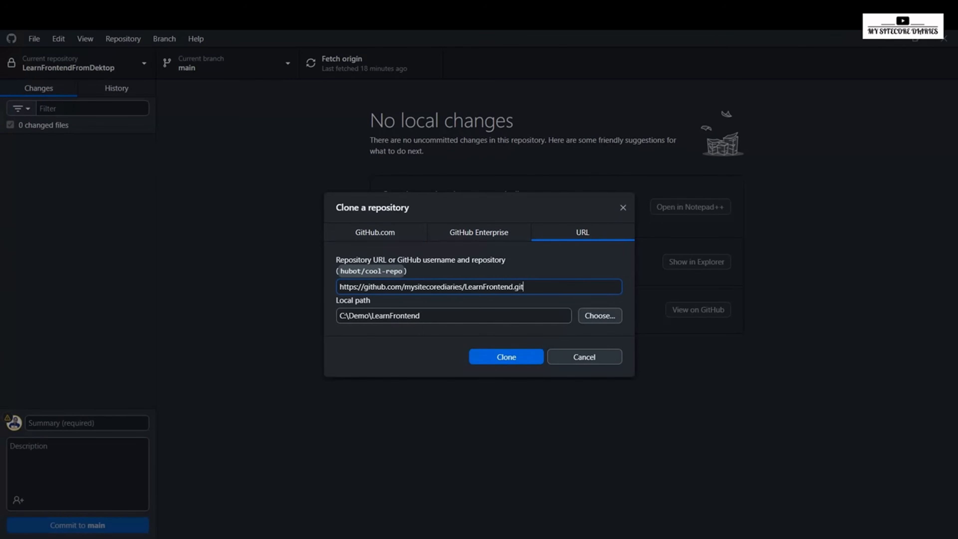
{"action": "left_click", "coordinate": [506, 356]}
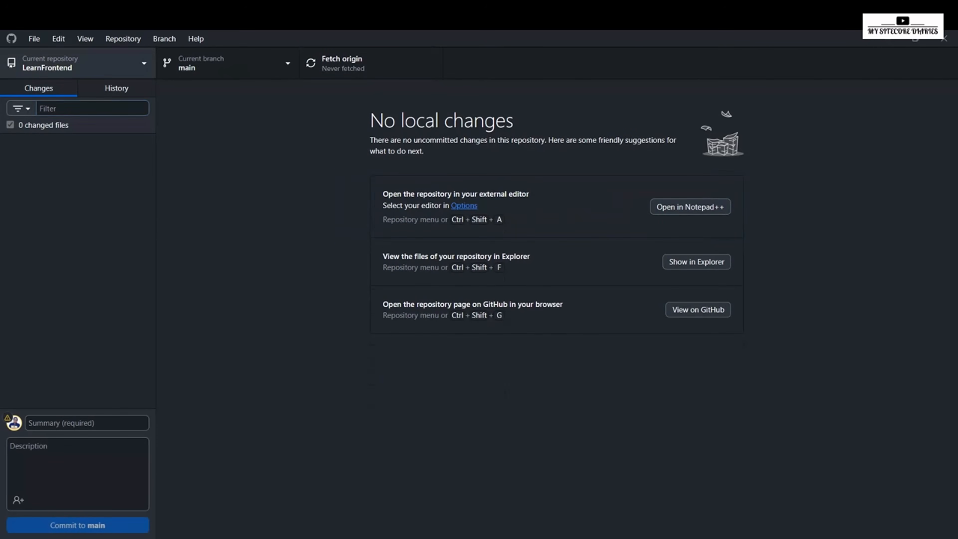
Step: Inspect the cloned LearnFrontend folder in C:\Demo, then switch to the browser and view the repository's branch list on GitHub
{"action": "key", "text": "ctrl+t"}
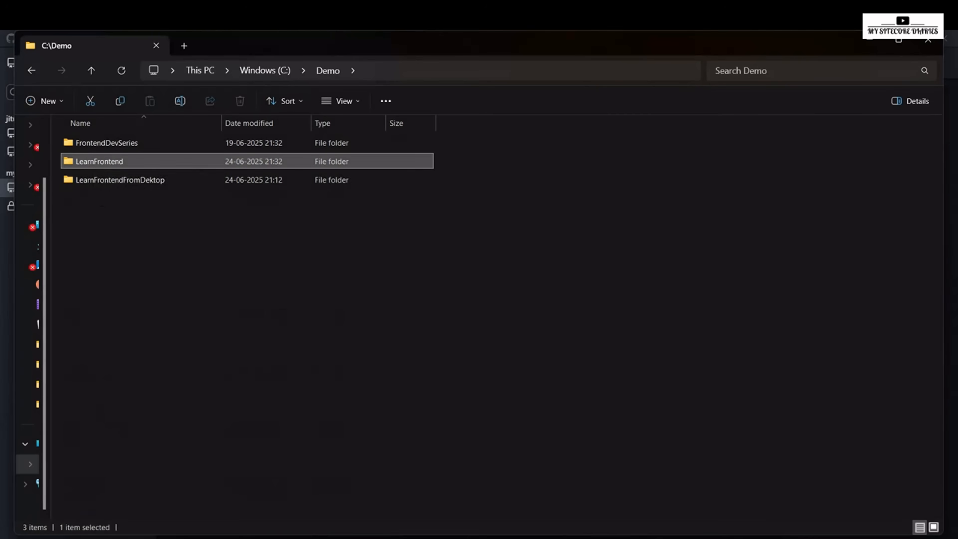
{"action": "key", "text": "Return"}
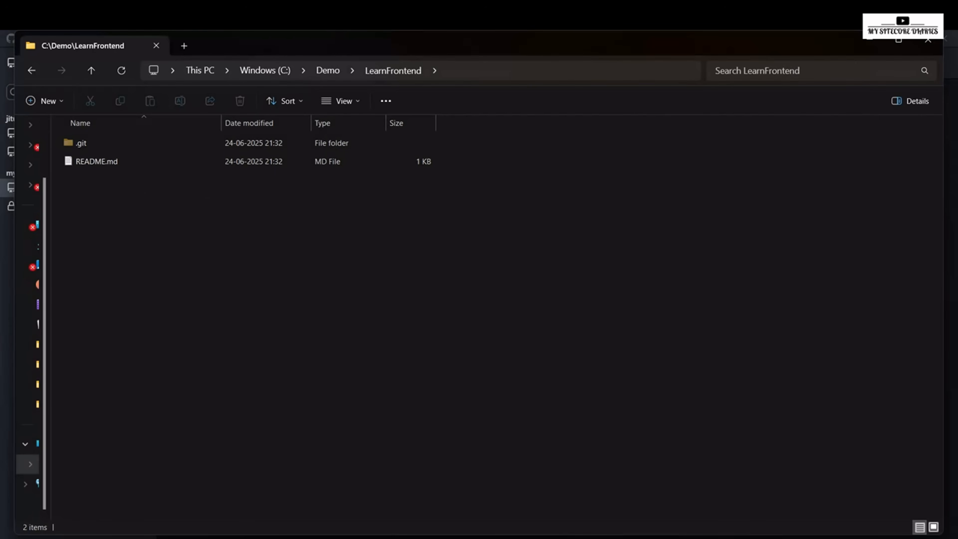
{"action": "left_click", "coordinate": [668, 537]}
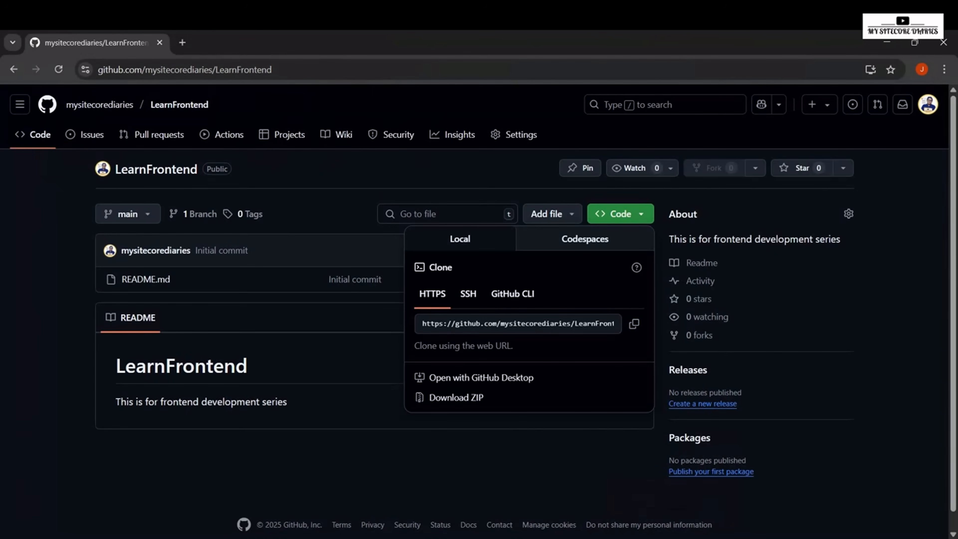
{"action": "key", "text": "Escape"}
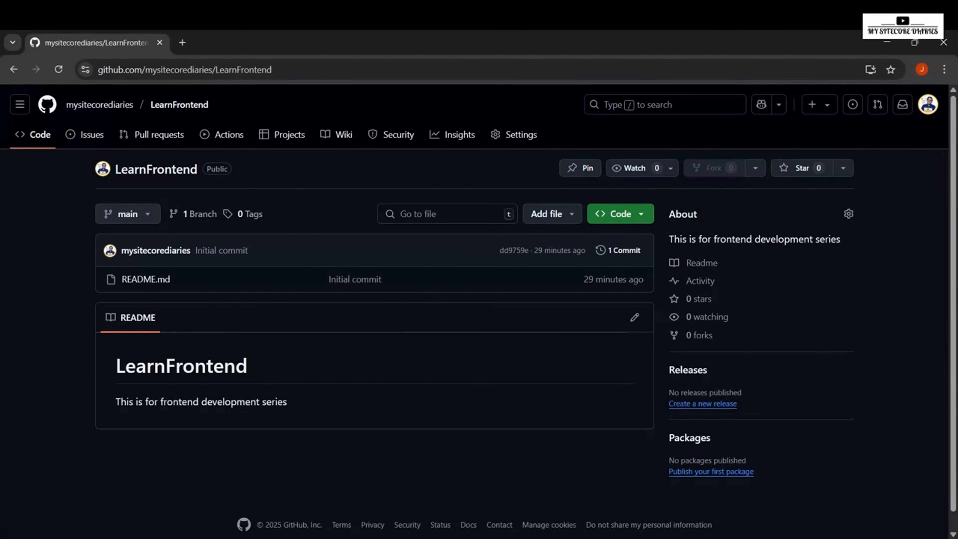
{"action": "left_click", "coordinate": [127, 214]}
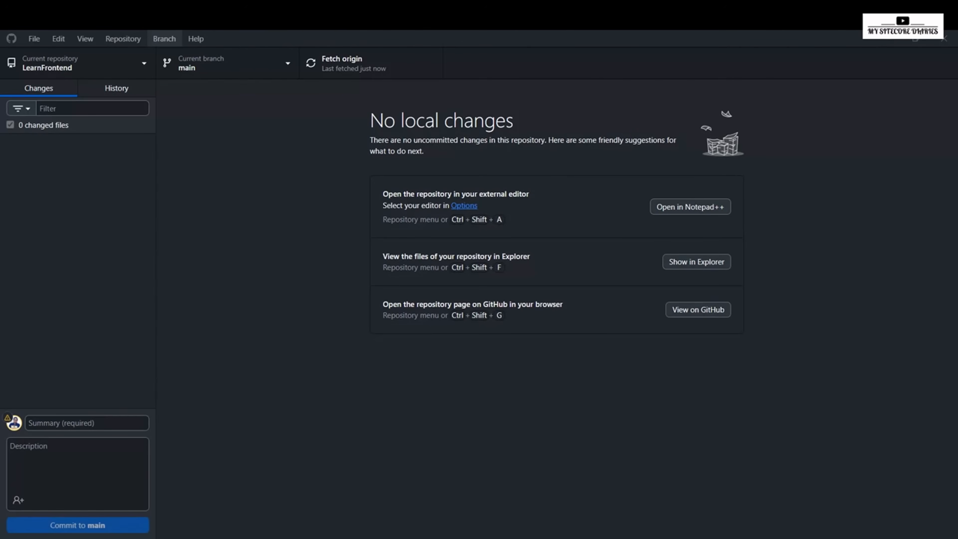
Step: Create a branch named workingbranch from main in the LearnFrontend repository in GitHub Desktop
{"action": "left_click", "coordinate": [164, 38]}
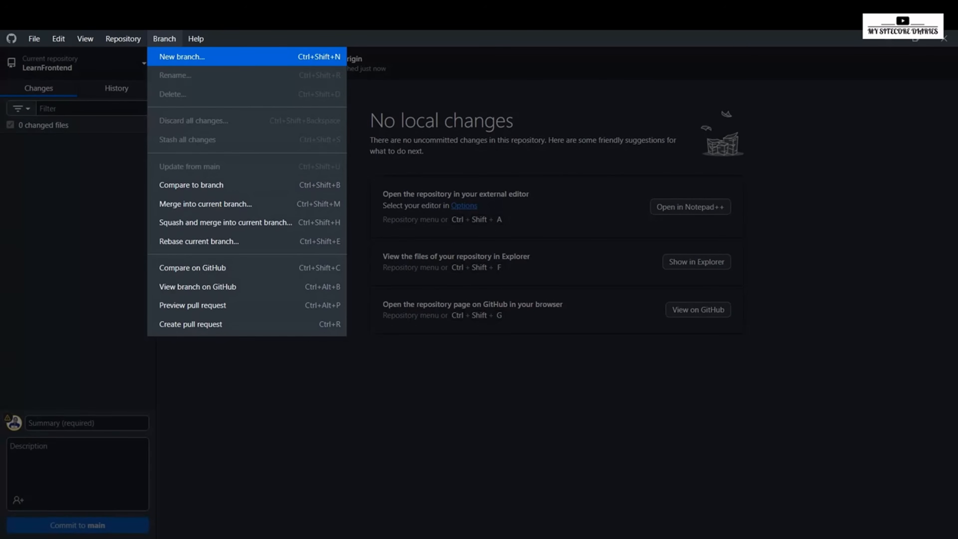
{"action": "key", "text": "Return"}
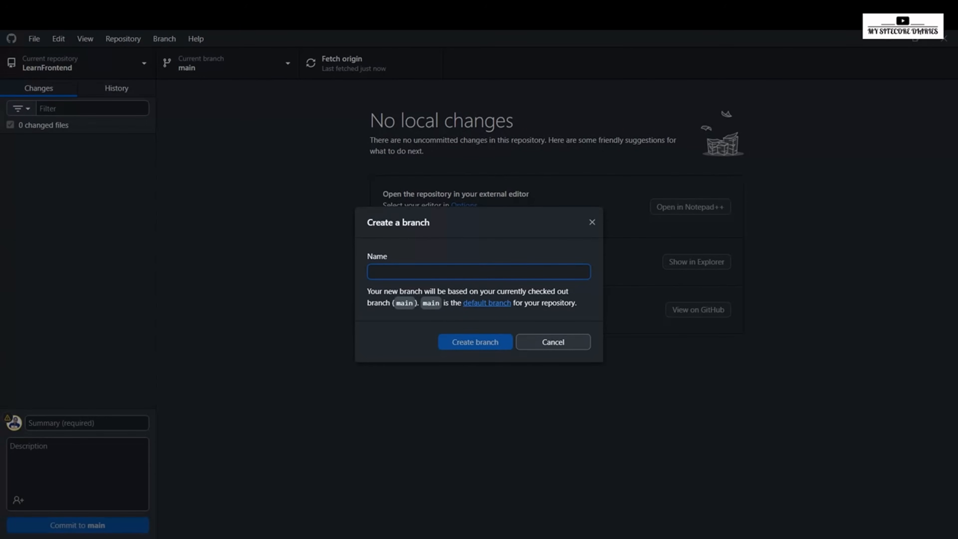
{"action": "type", "text": "workin"}
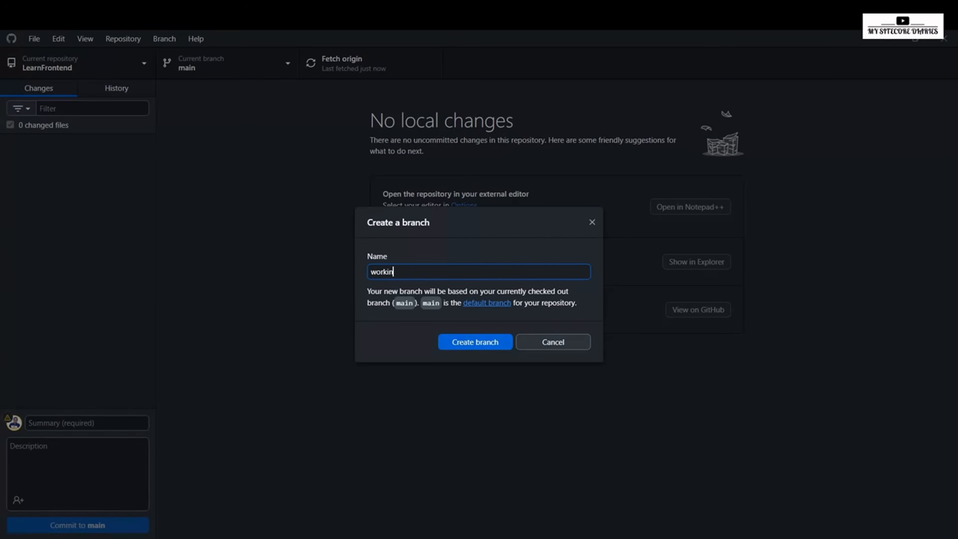
{"action": "type", "text": "gbranch"}
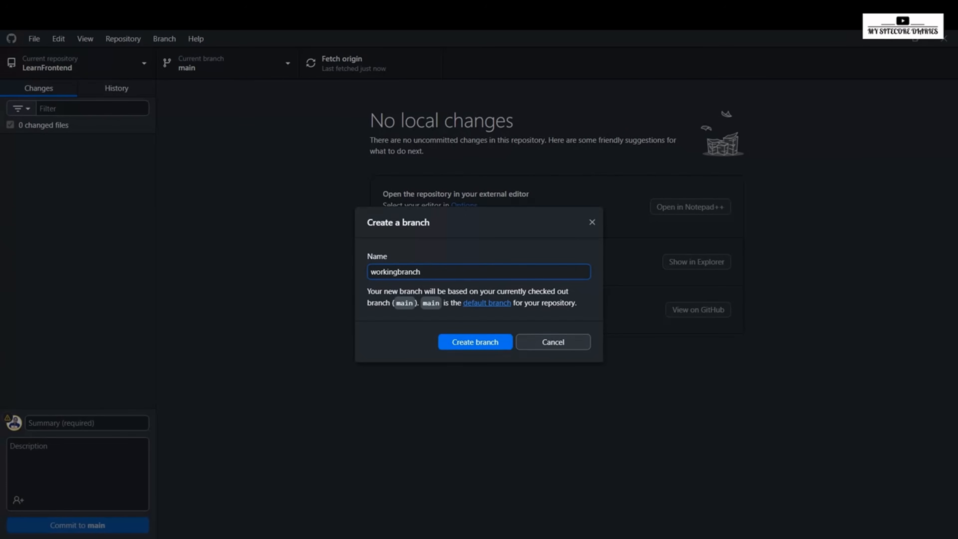
{"action": "key", "text": "Return"}
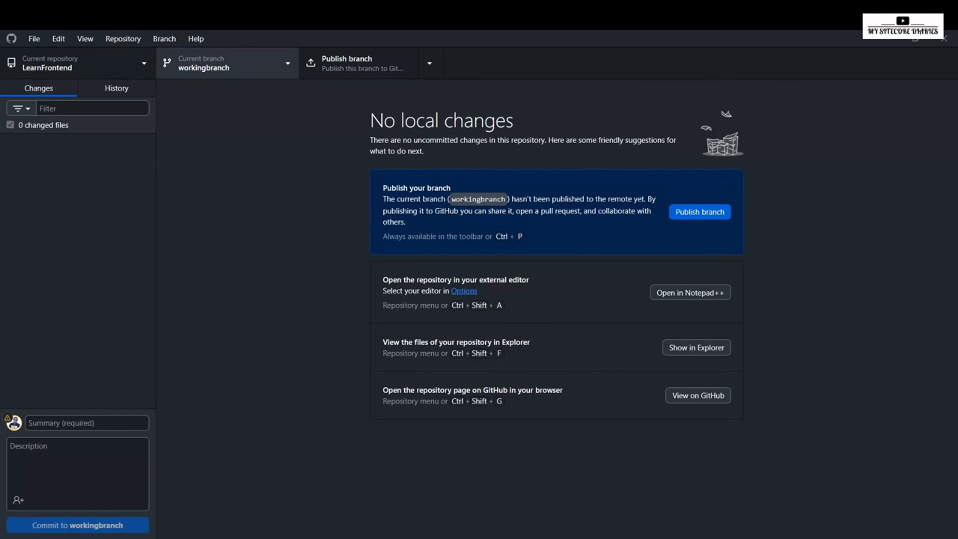
Step: Check the local branch list, then switch to the browser and reopen LearnFrontend from the GitHub profile to look for workingbranch
{"action": "left_click", "coordinate": [226, 63]}
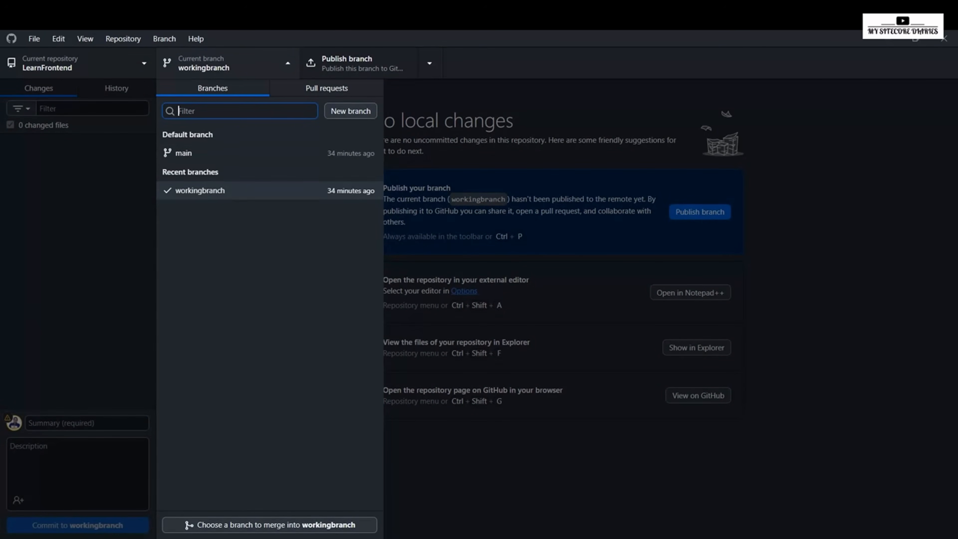
{"action": "left_click", "coordinate": [226, 191]}
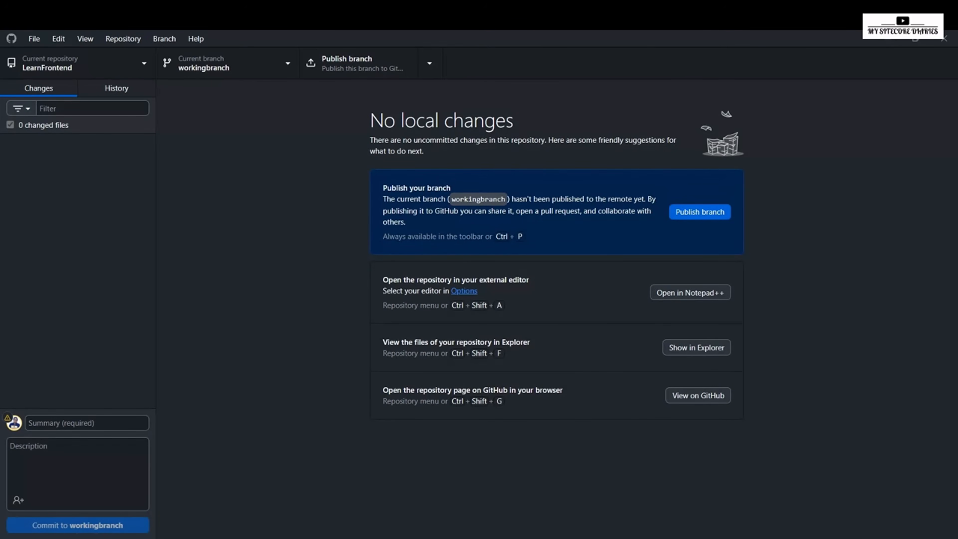
{"action": "mouse_move", "coordinate": [668, 538]}
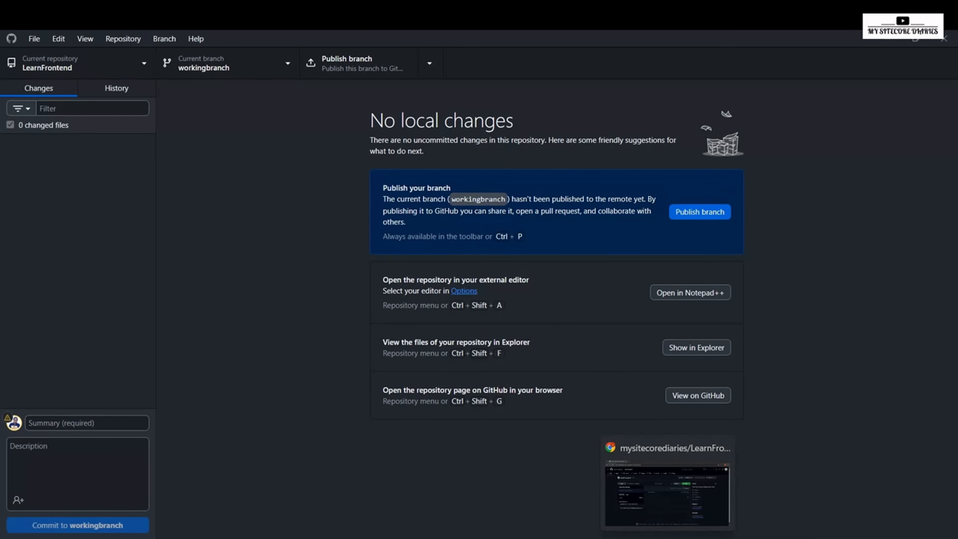
{"action": "left_click", "coordinate": [667, 491]}
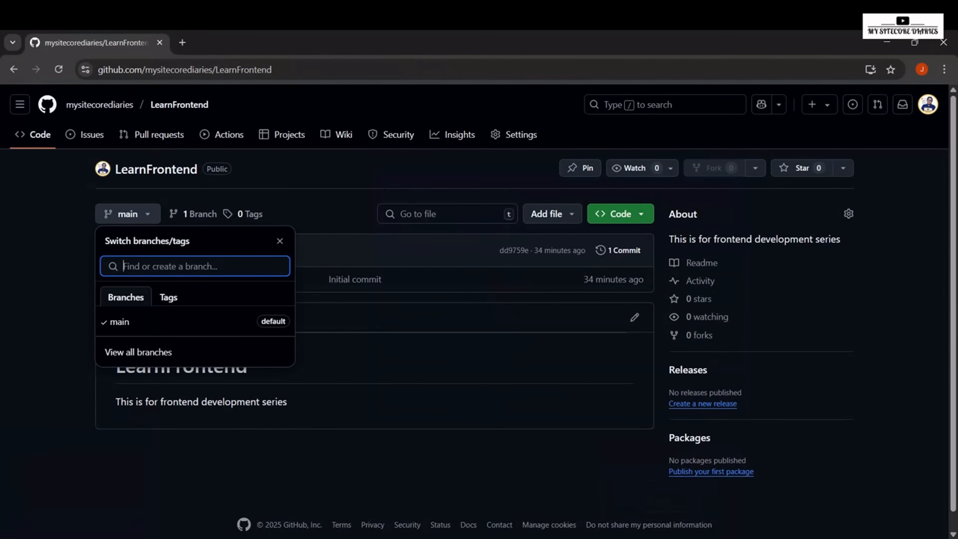
{"action": "left_click", "coordinate": [100, 105]}
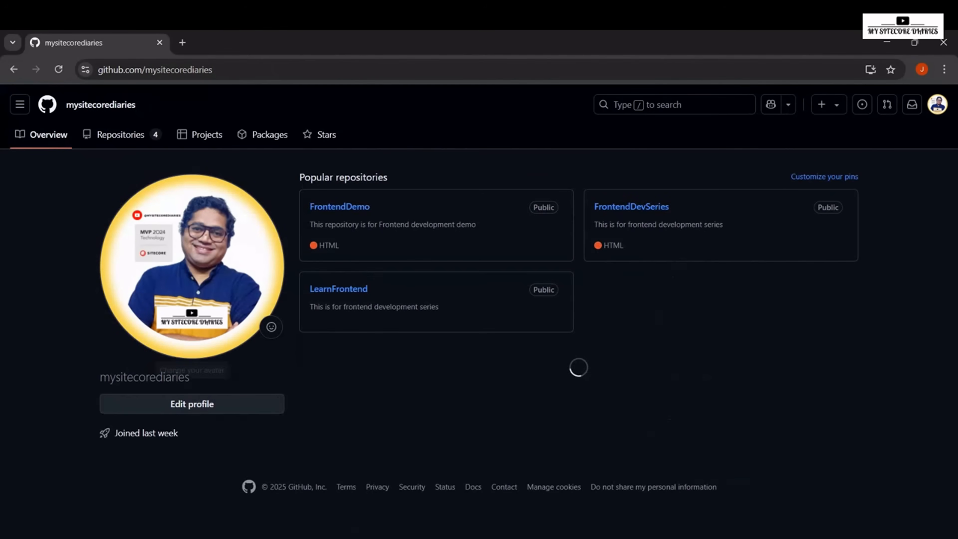
{"action": "left_click", "coordinate": [333, 289]}
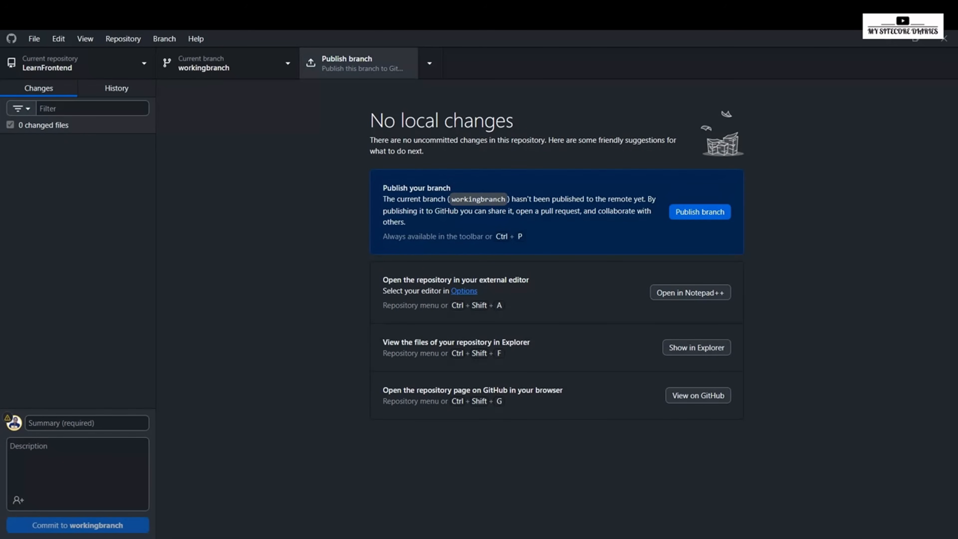
Step: Publish workingbranch from GitHub Desktop, then reload LearnFrontend in the browser, view its branches and return to GitHub Desktop
{"action": "left_click", "coordinate": [358, 63]}
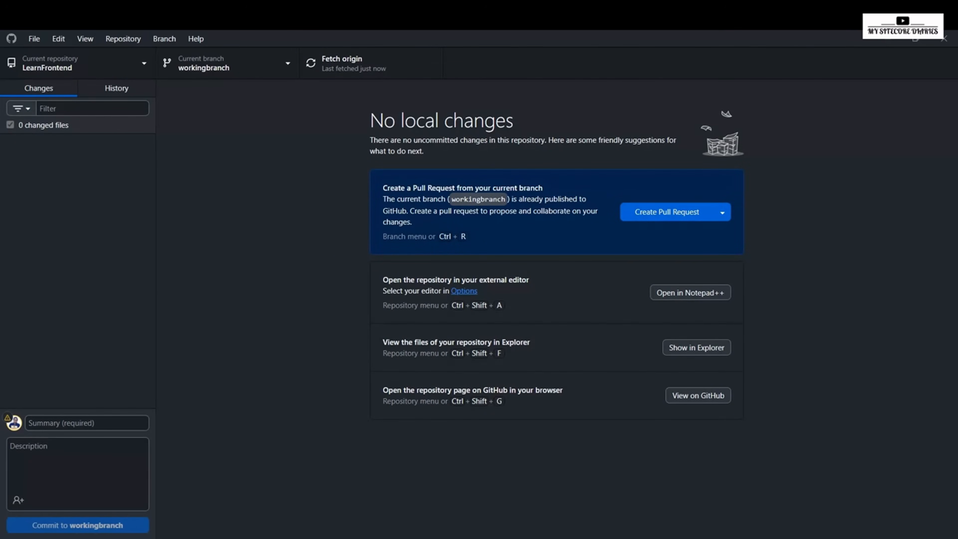
{"action": "mouse_move", "coordinate": [667, 538]}
{"action": "left_click", "coordinate": [667, 490]}
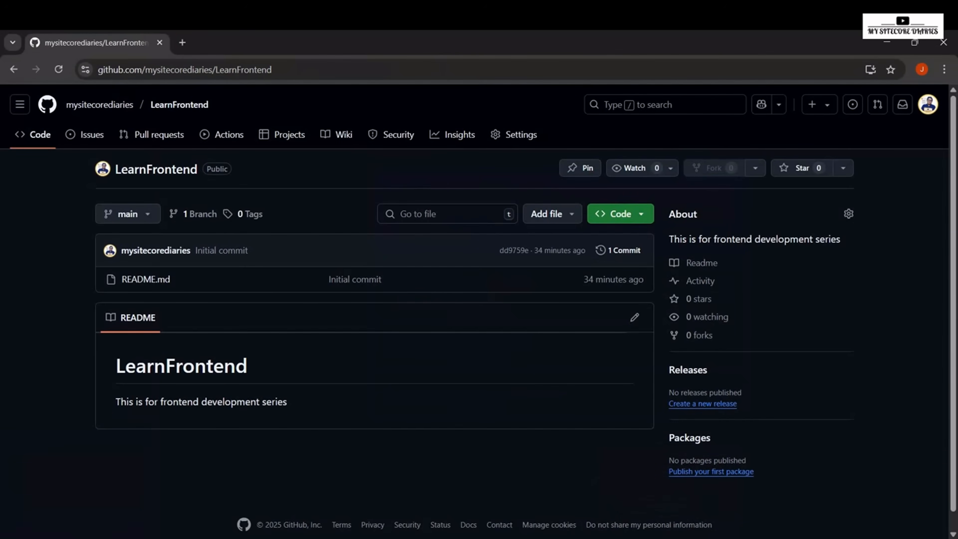
{"action": "left_click", "coordinate": [211, 69]}
{"action": "key", "text": "Return"}
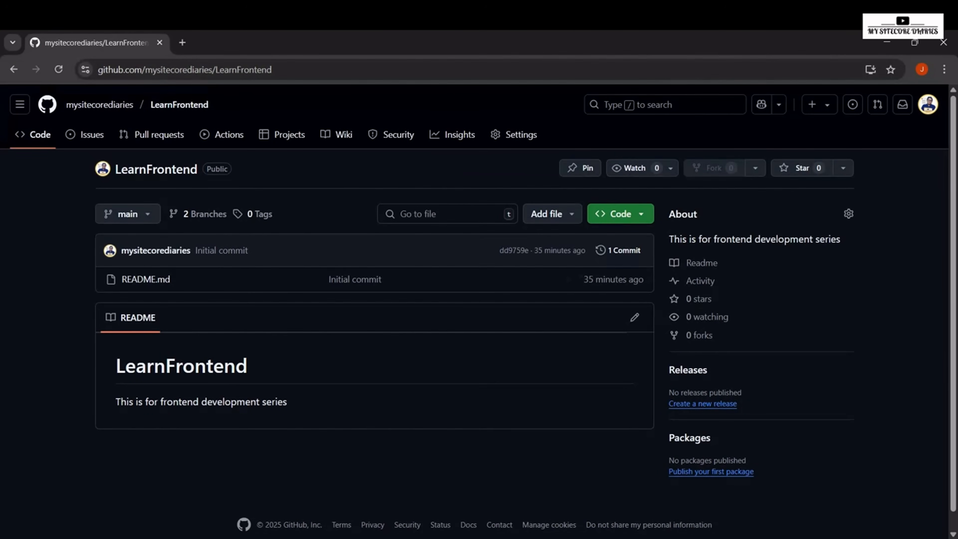
{"action": "left_click", "coordinate": [203, 214]}
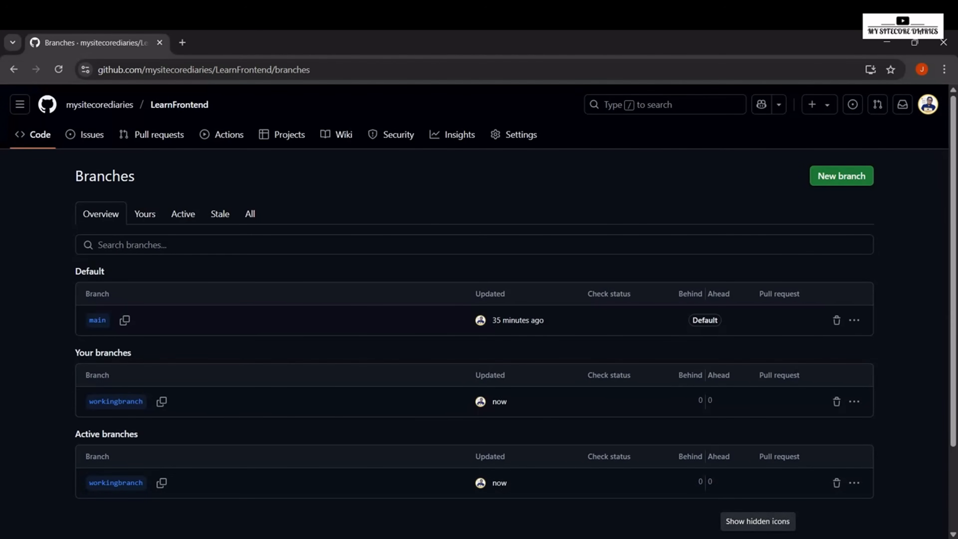
{"action": "left_click", "coordinate": [696, 538]}
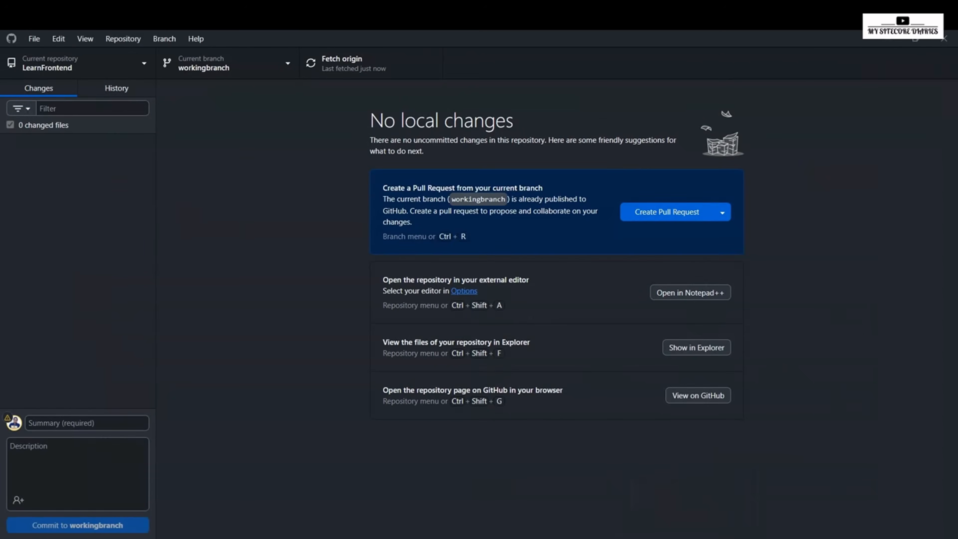